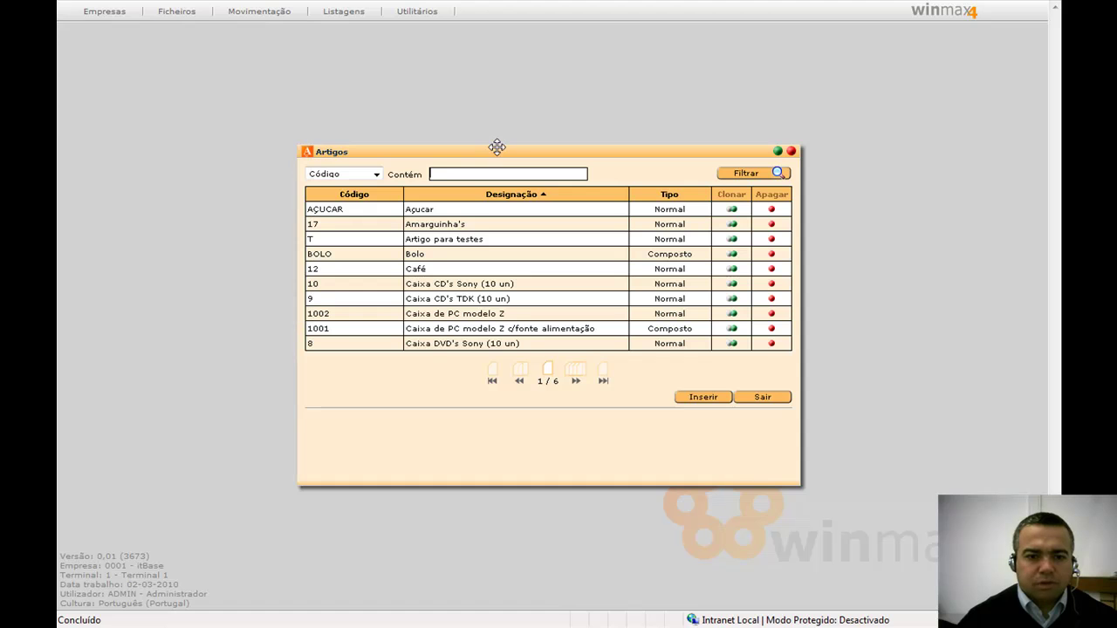
# Review the lots of the article Café and the fields for inserting a new lot, leaving everything without saving.
pyautogui.click(364, 272)
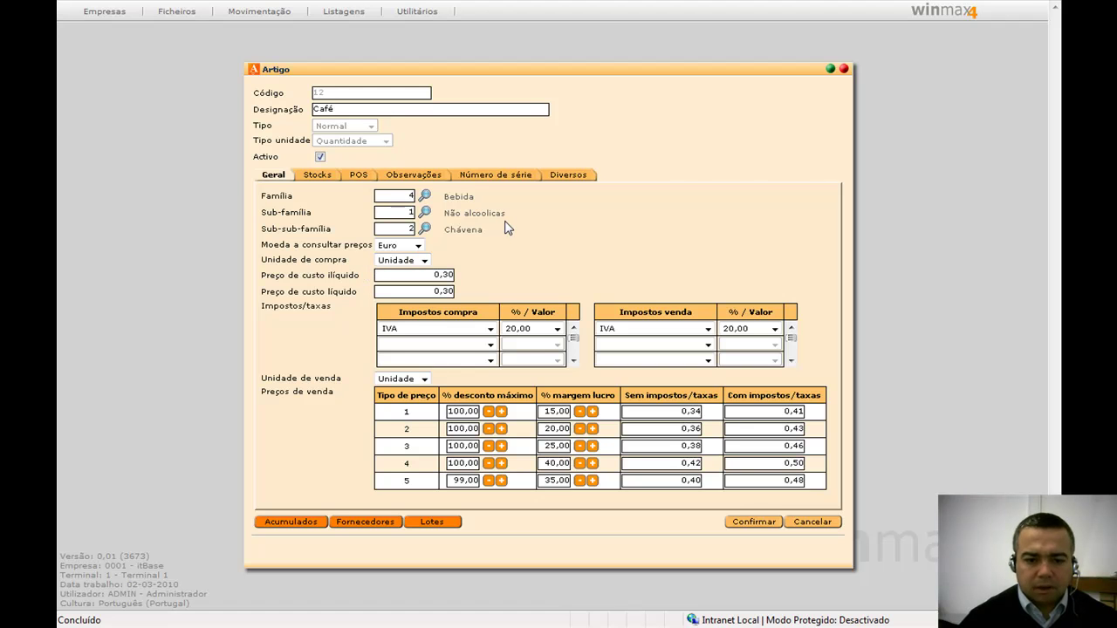
pyautogui.click(433, 522)
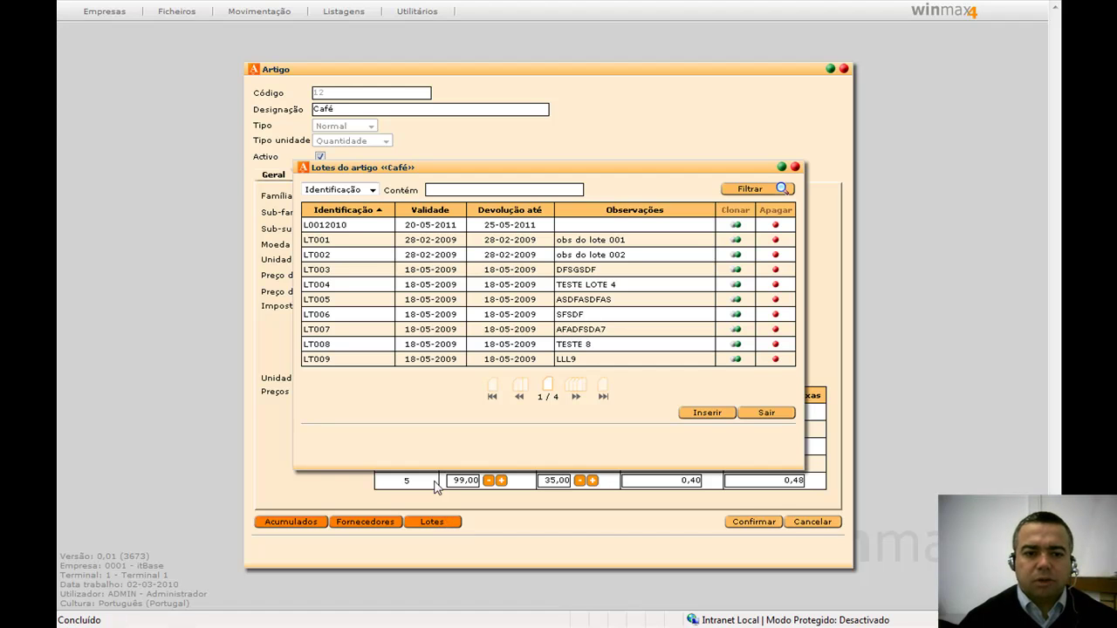
pyautogui.click(709, 413)
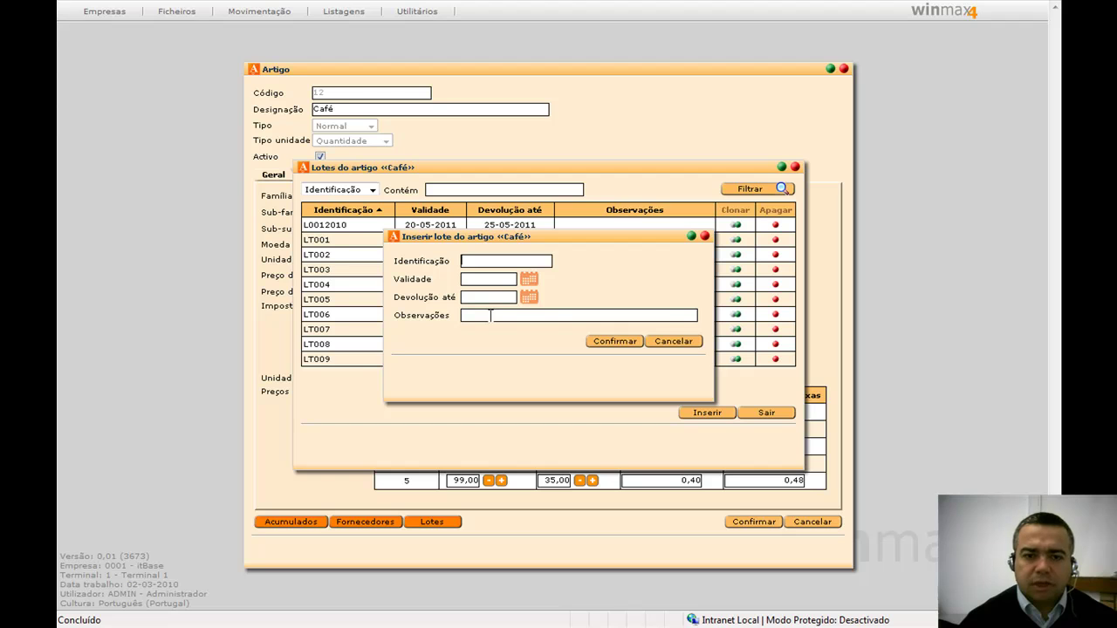
pyautogui.click(682, 345)
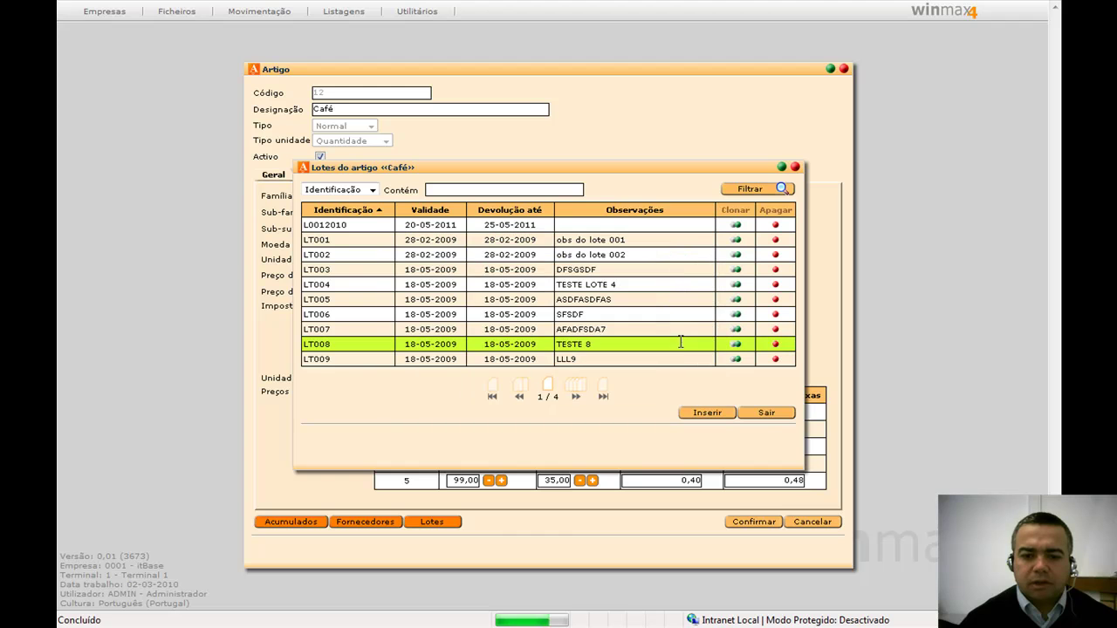
pyautogui.click(768, 414)
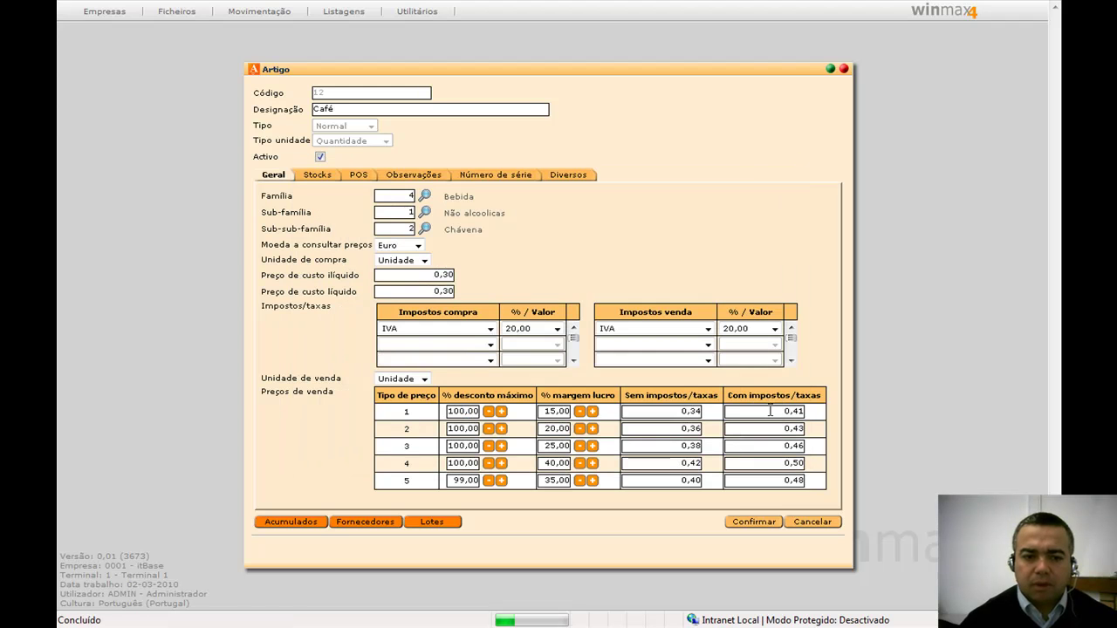
pyautogui.click(819, 526)
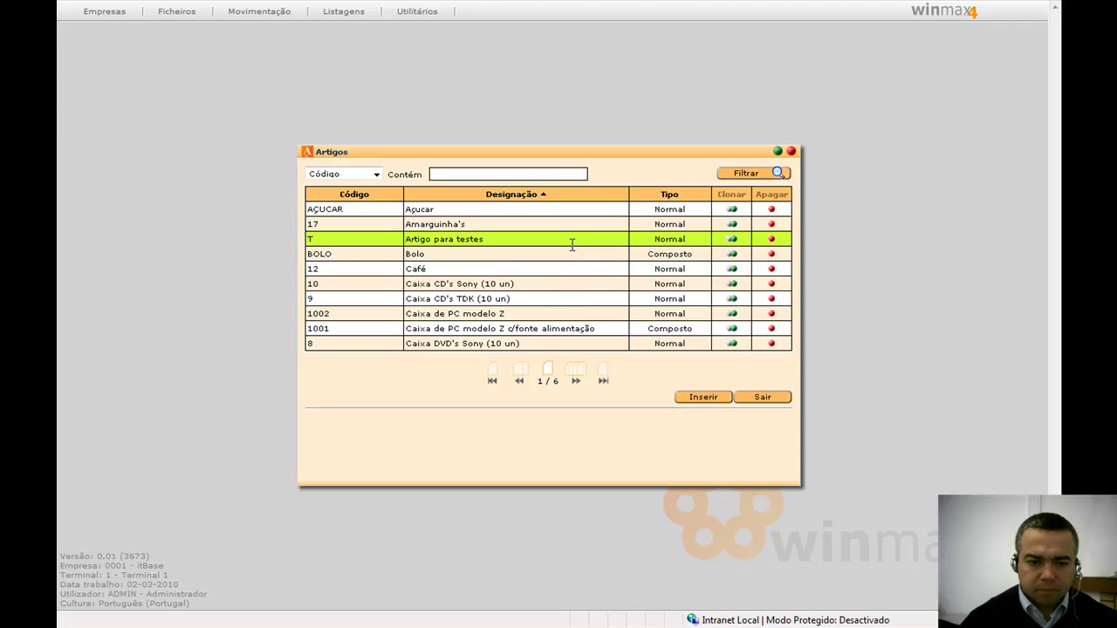
# Check the serial number management settings of the article Disco externo Iomega, leaving the record without saving.
pyautogui.click(581, 379)
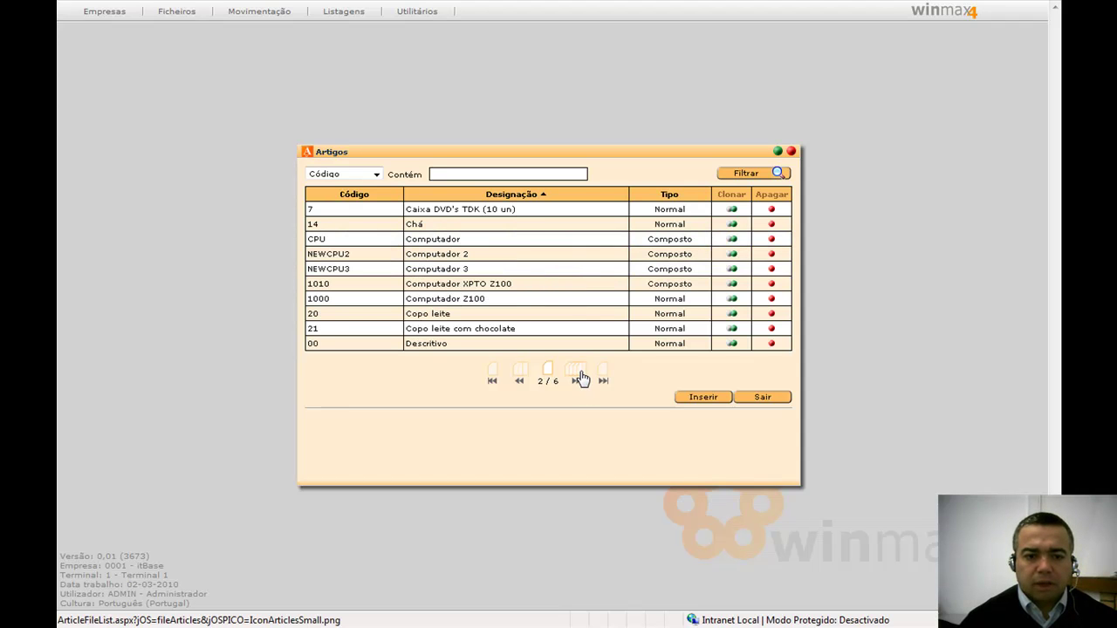
pyautogui.click(581, 378)
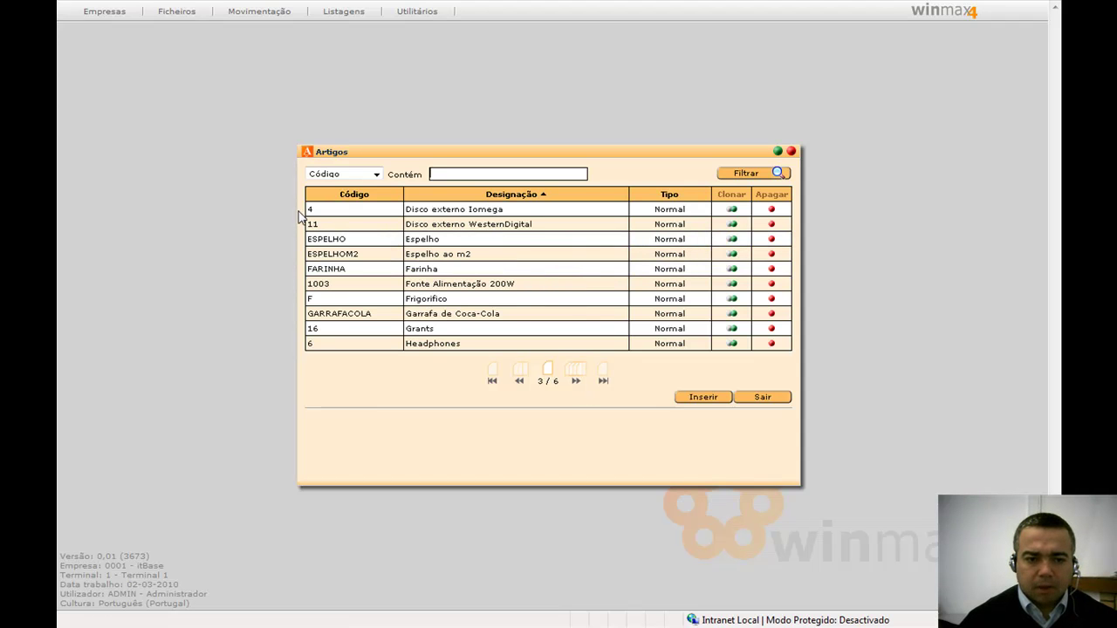
pyautogui.click(344, 215)
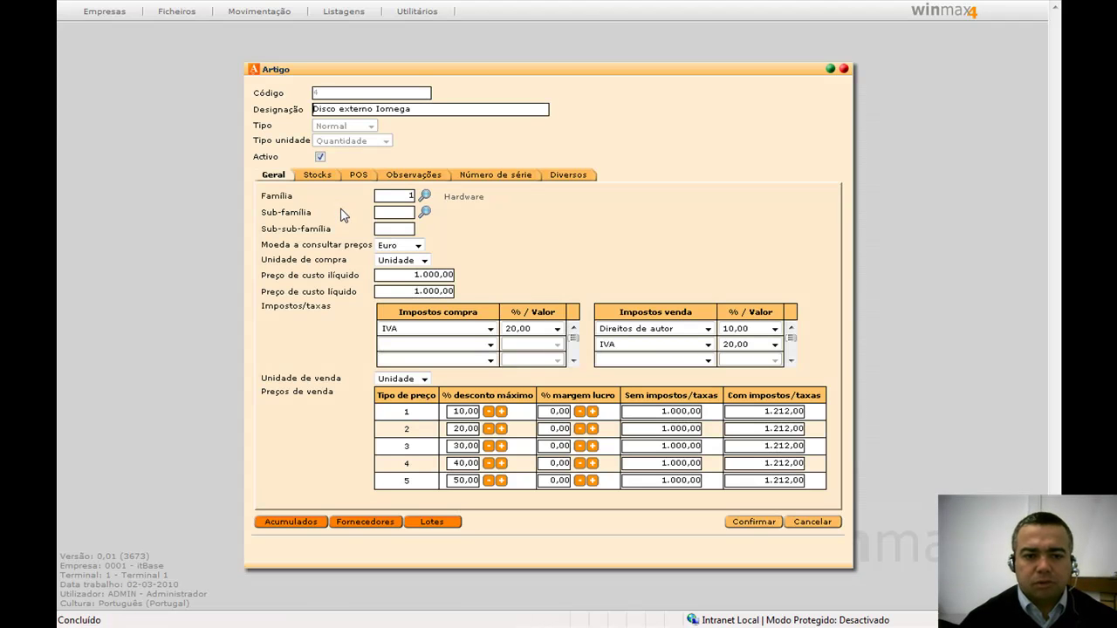
pyautogui.click(512, 179)
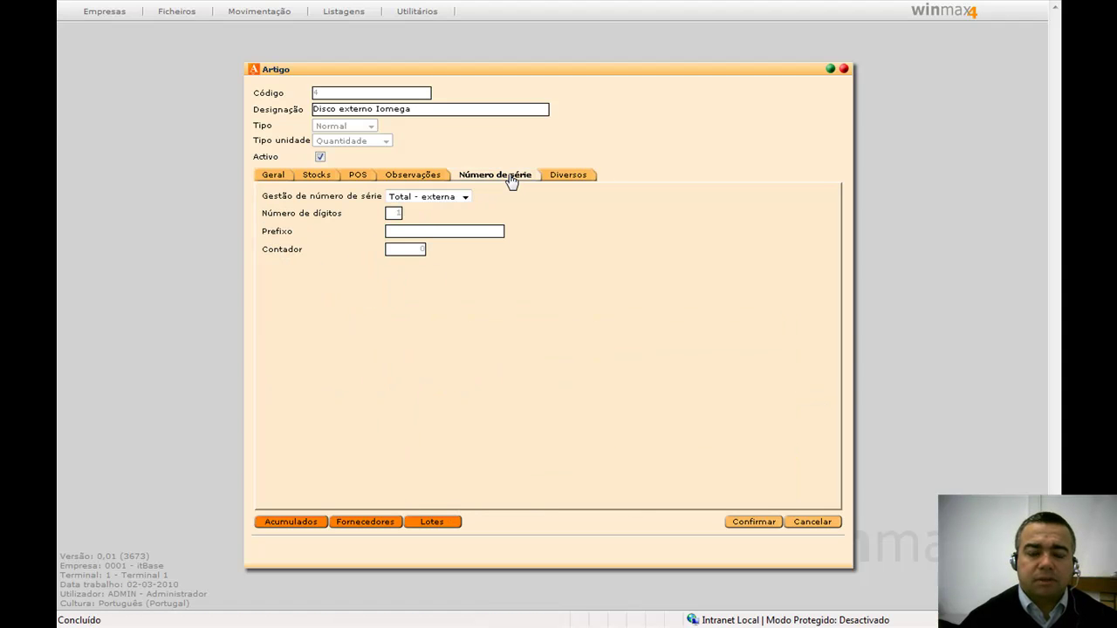
pyautogui.moveTo(370, 201)
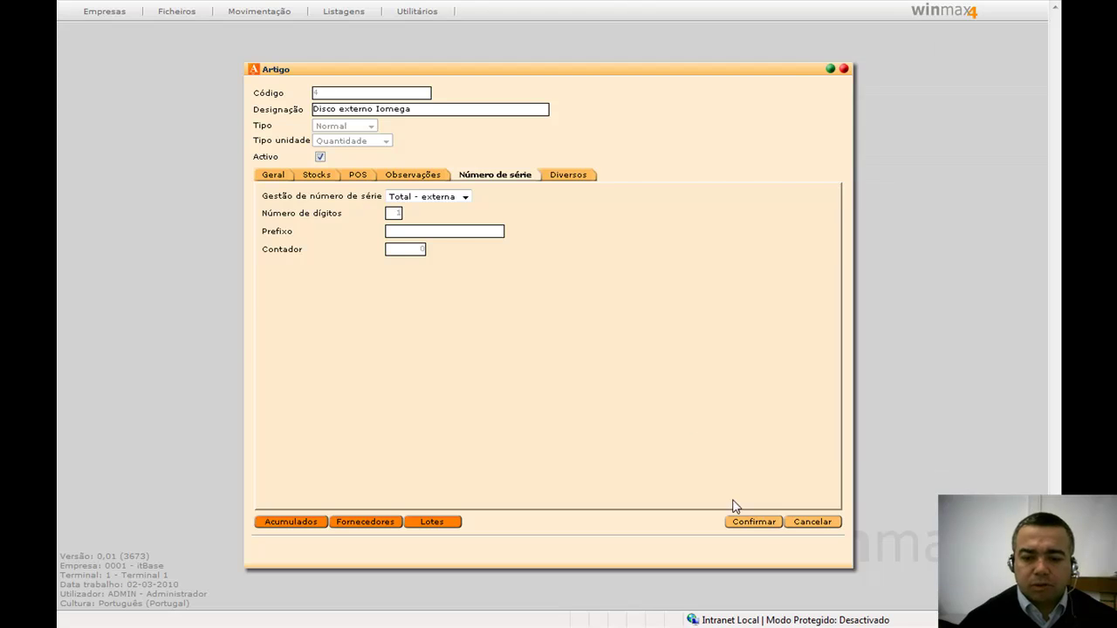
pyautogui.click(820, 523)
# Check the serial number settings of the article Disco externo WesternDigital, and leave the article list without saving changes.
pyautogui.click(371, 225)
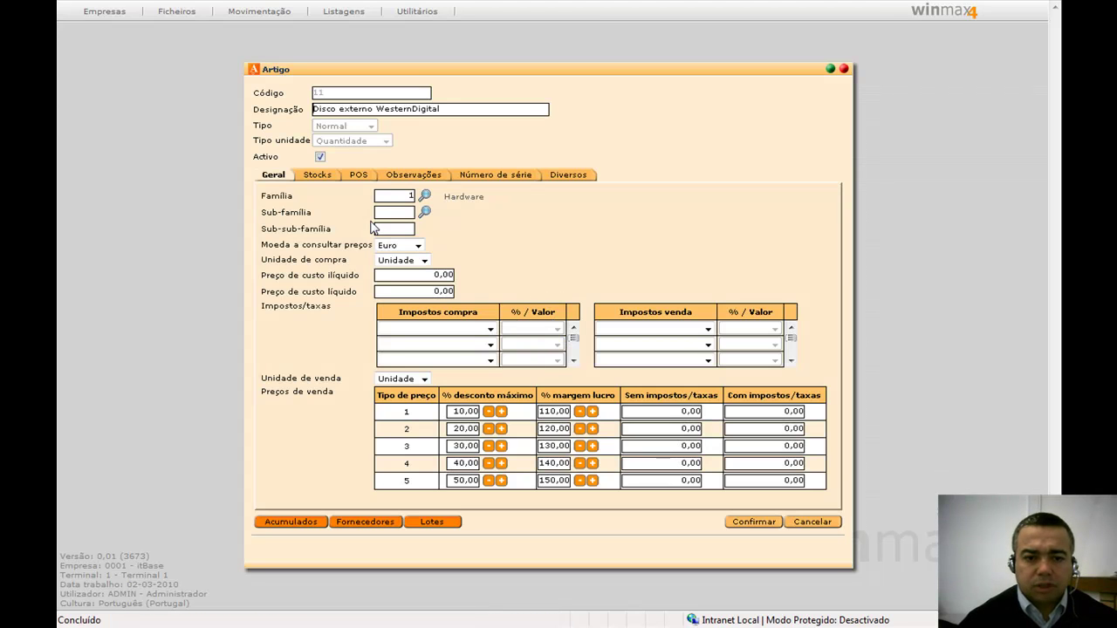
pyautogui.click(512, 179)
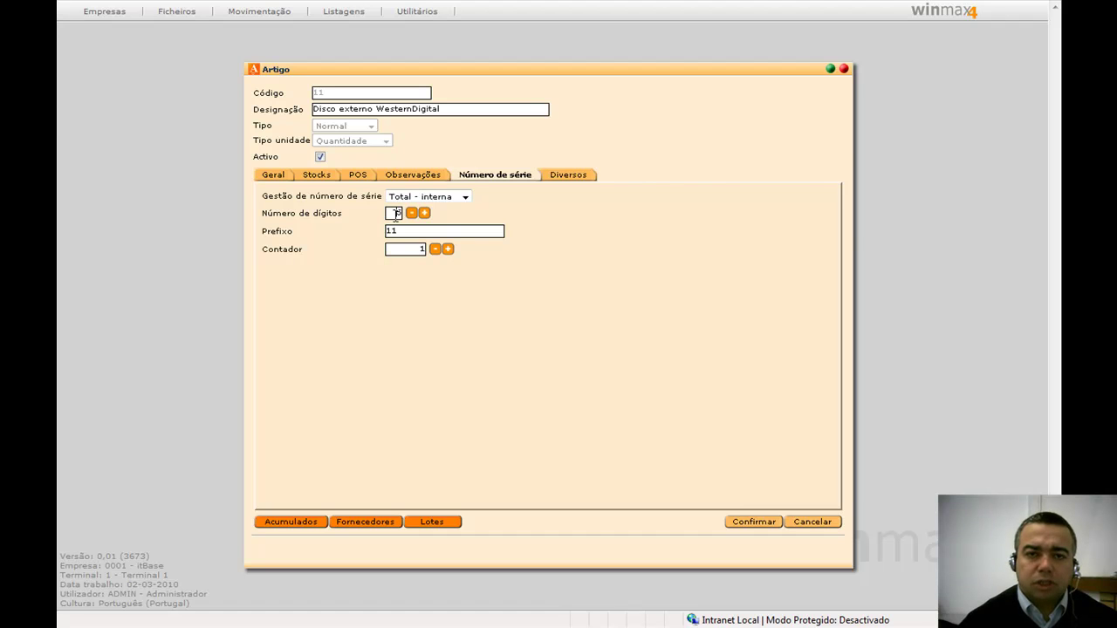
pyautogui.click(399, 230)
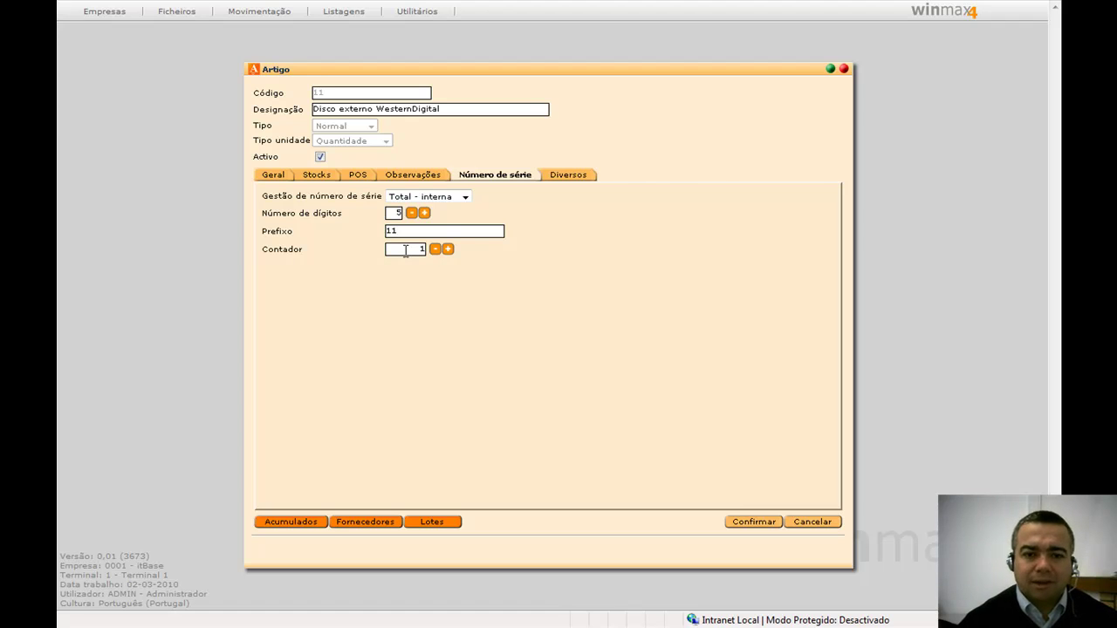
pyautogui.click(826, 526)
pyautogui.click(763, 397)
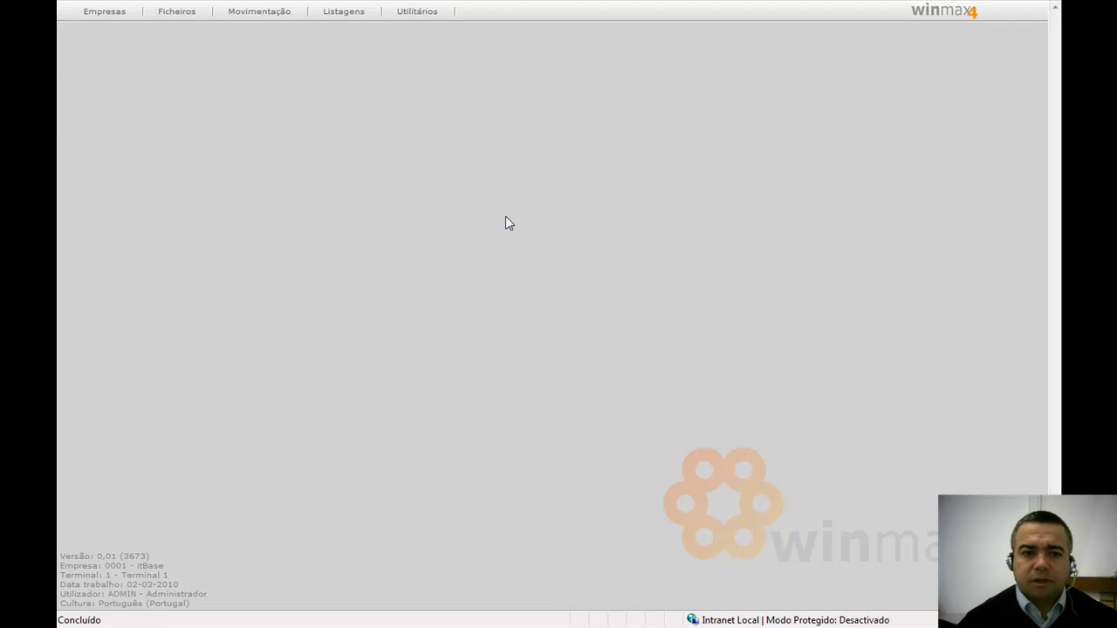
# Create a new supplier document of type FF with Fornecedor 3 as the entity.
pyautogui.click(257, 14)
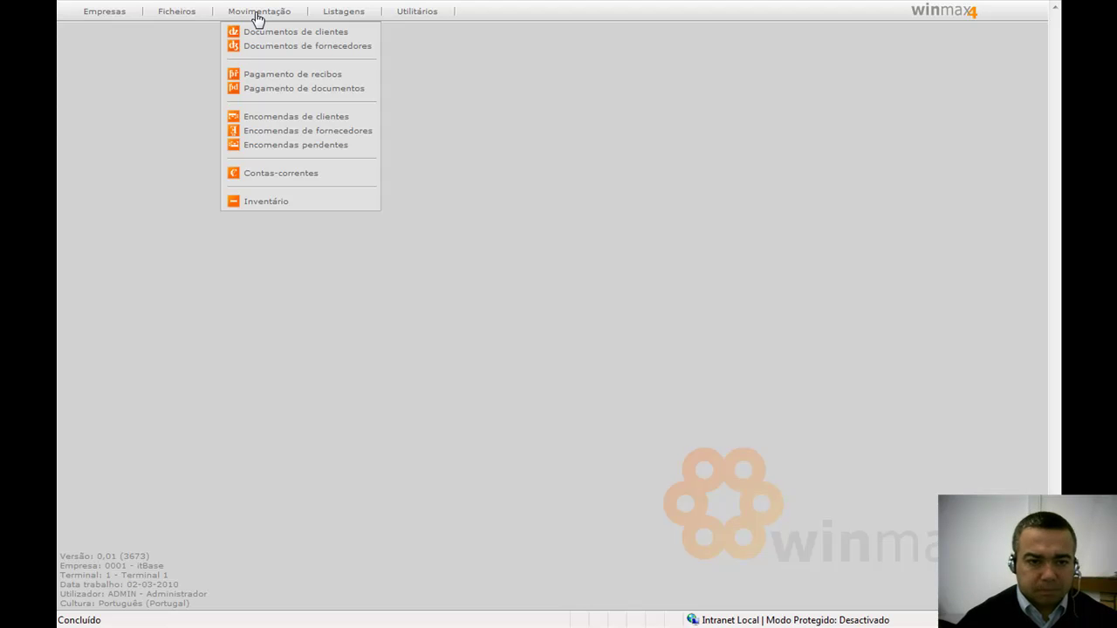
pyautogui.click(267, 48)
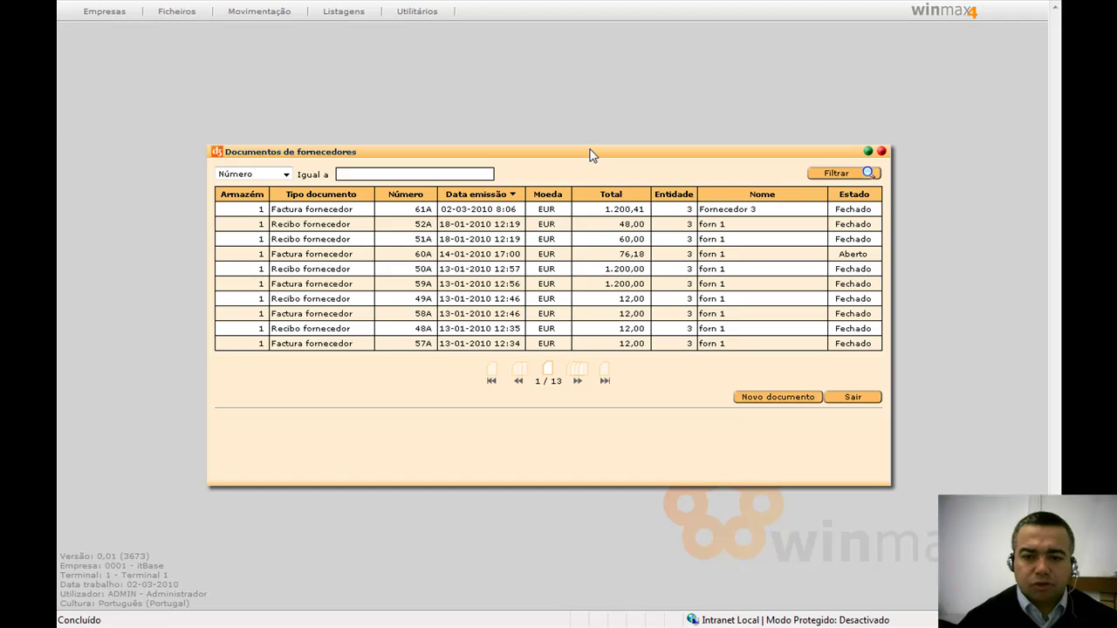
pyautogui.click(780, 400)
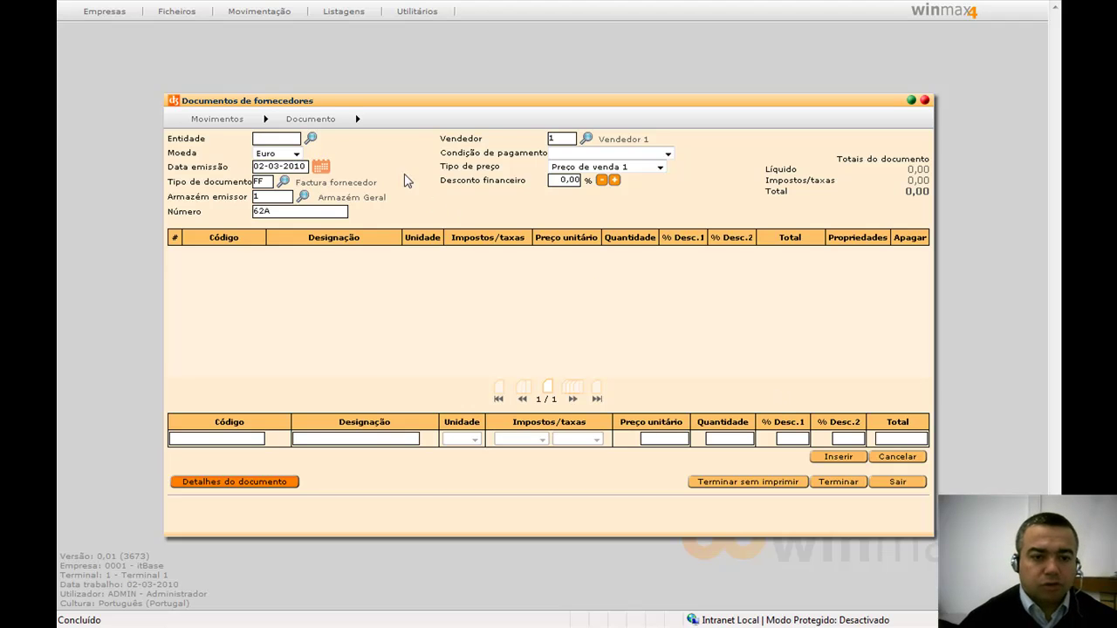
pyautogui.click(297, 124)
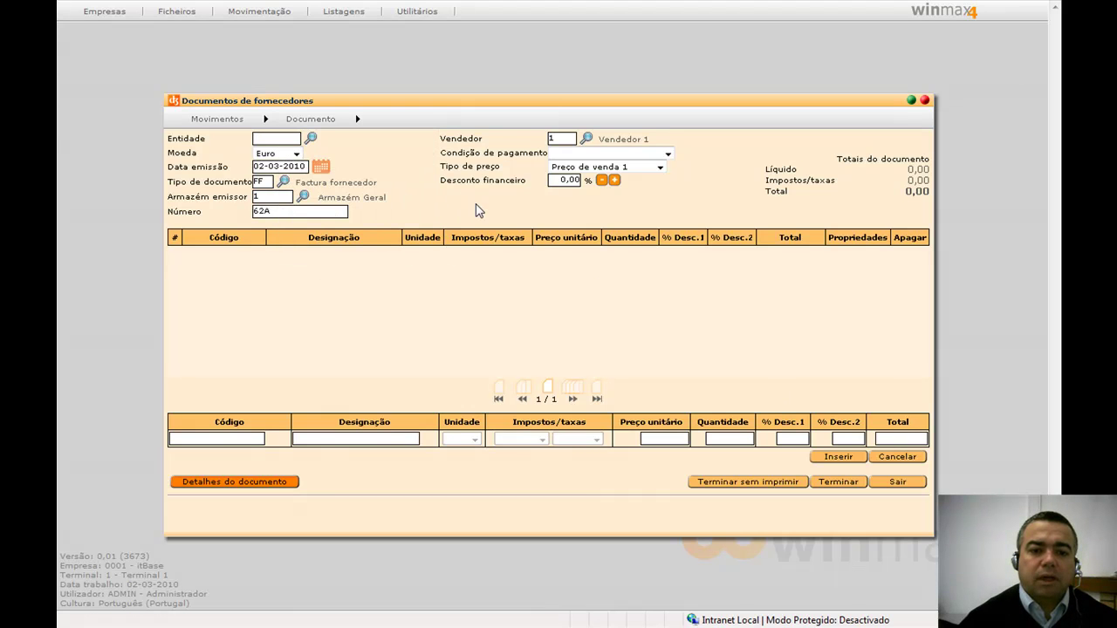
pyautogui.click(312, 140)
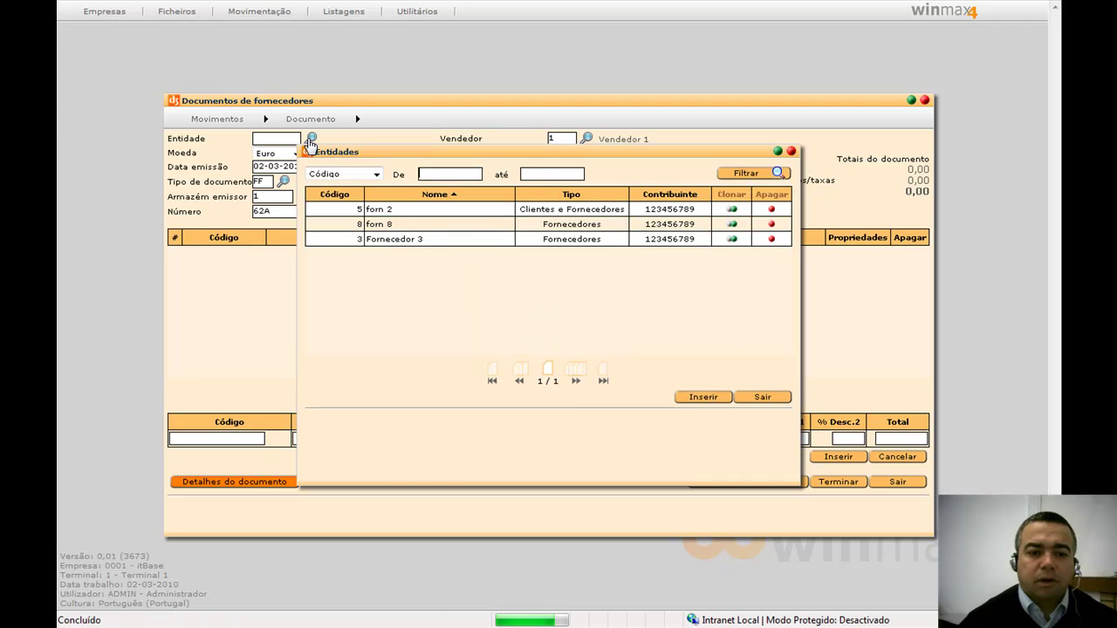
pyautogui.click(400, 240)
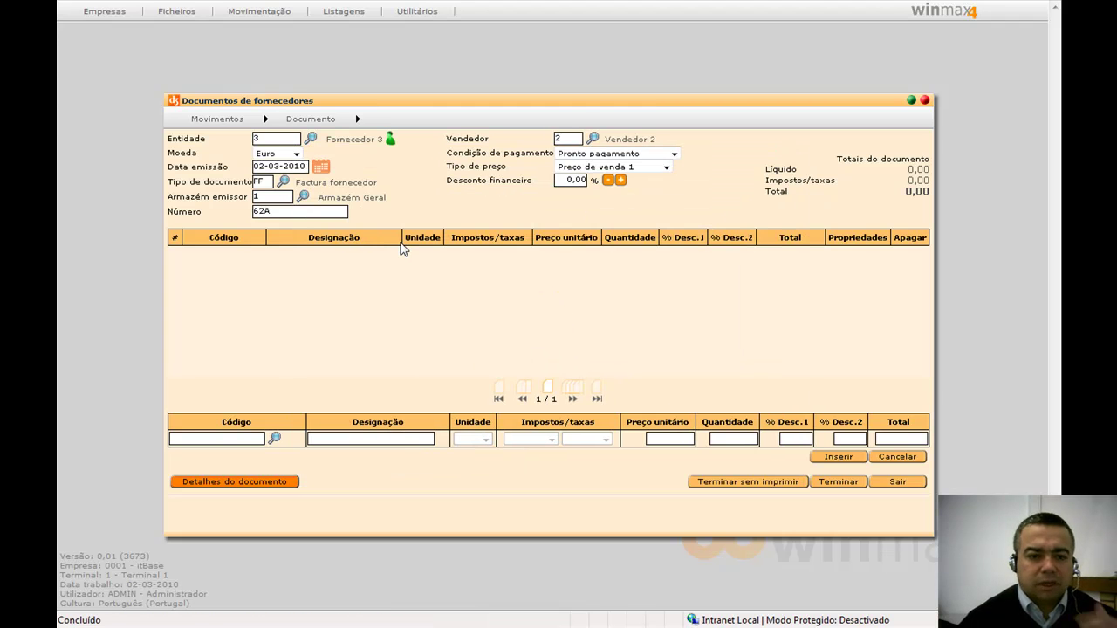
pyautogui.click(310, 118)
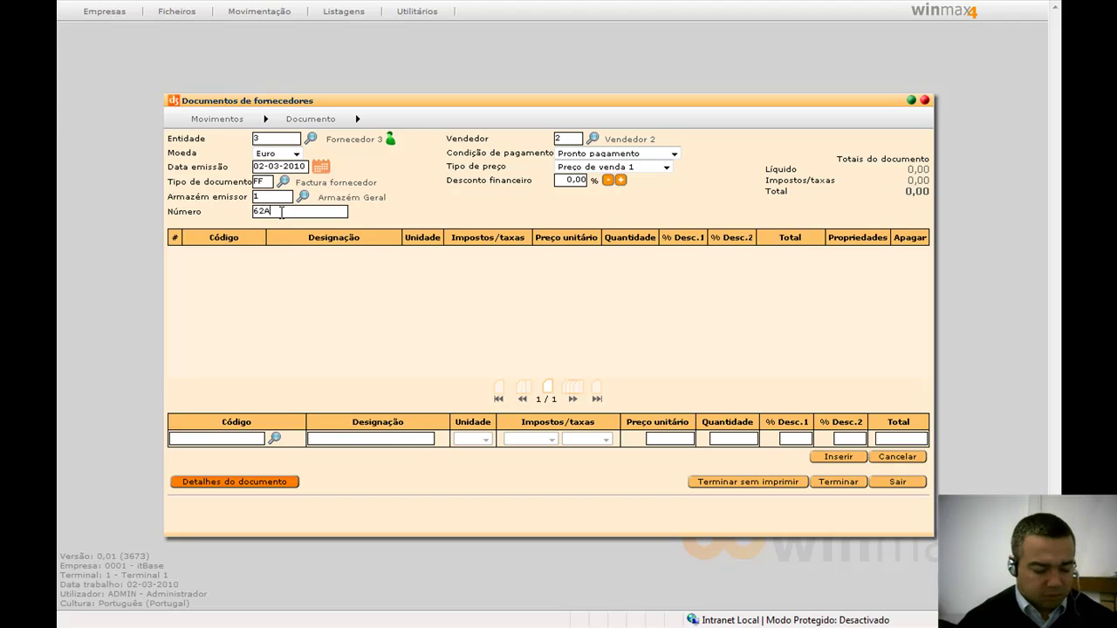
# Enter article code 4 on the document's entry line and check its taxes without changing them.
pyautogui.press('Tab')
pyautogui.press('Tab')
pyautogui.press('Tab')
pyautogui.press('Tab')
pyautogui.press('Tab')
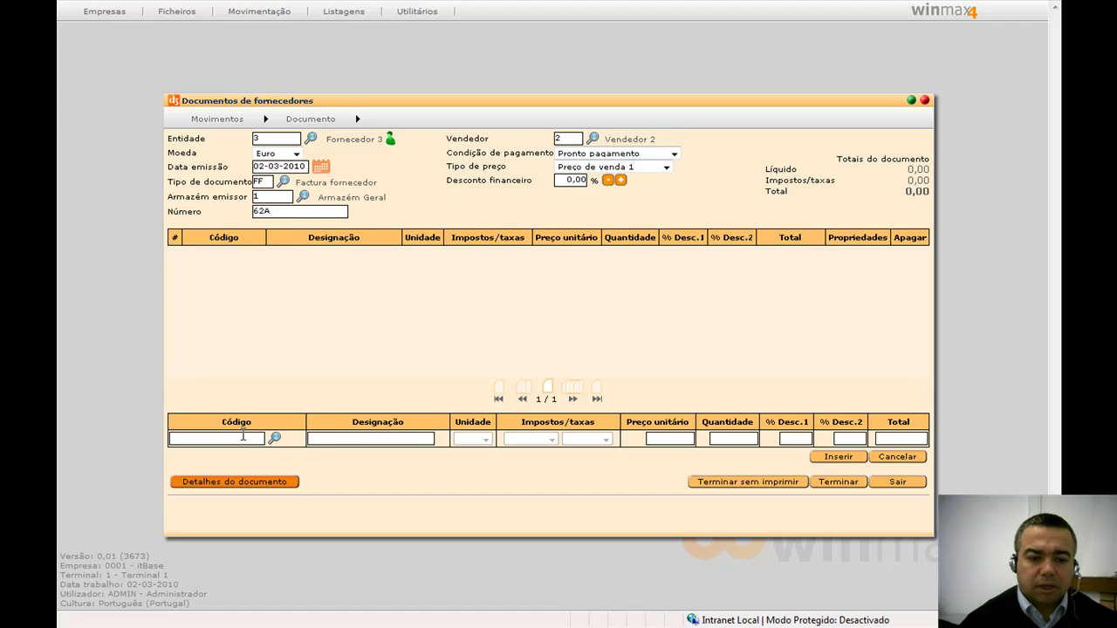
pyautogui.write('4')
pyautogui.press('Return')
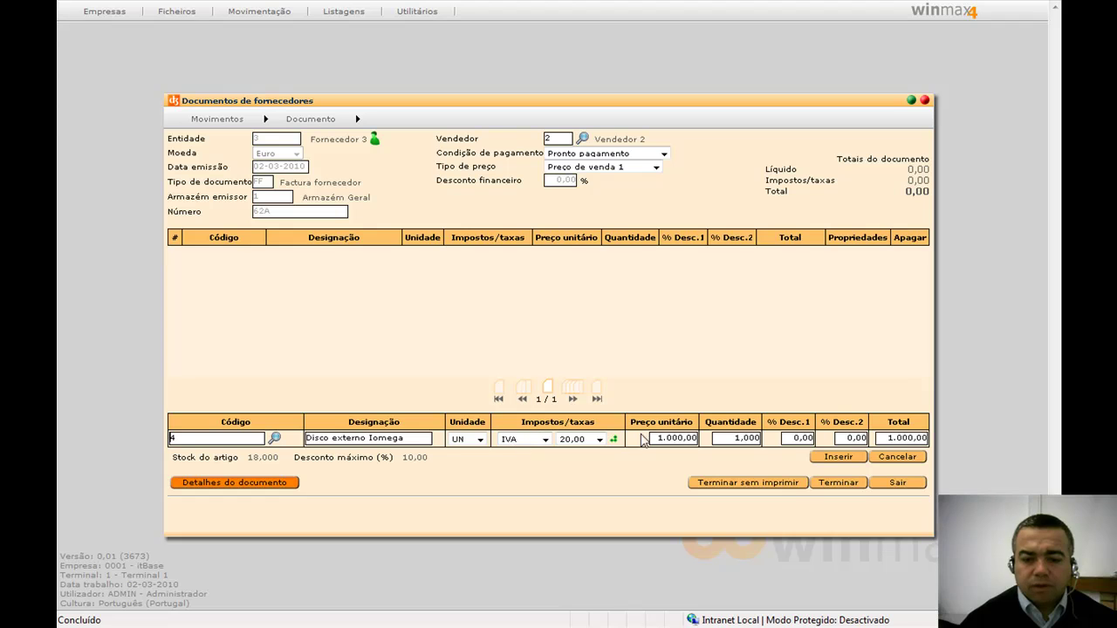
pyautogui.click(615, 441)
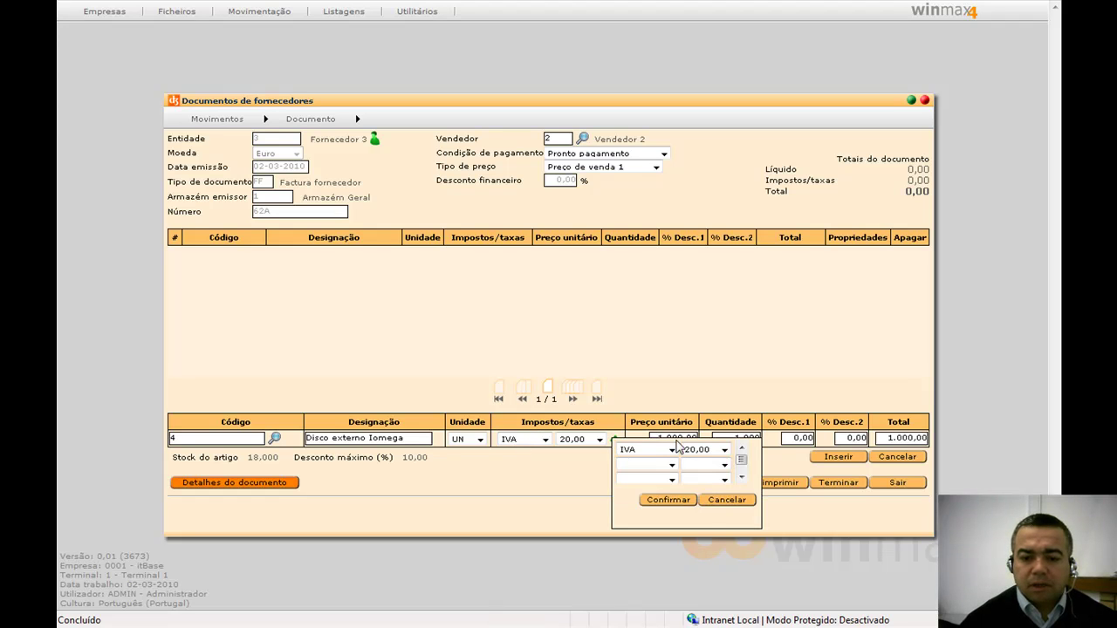
pyautogui.click(726, 500)
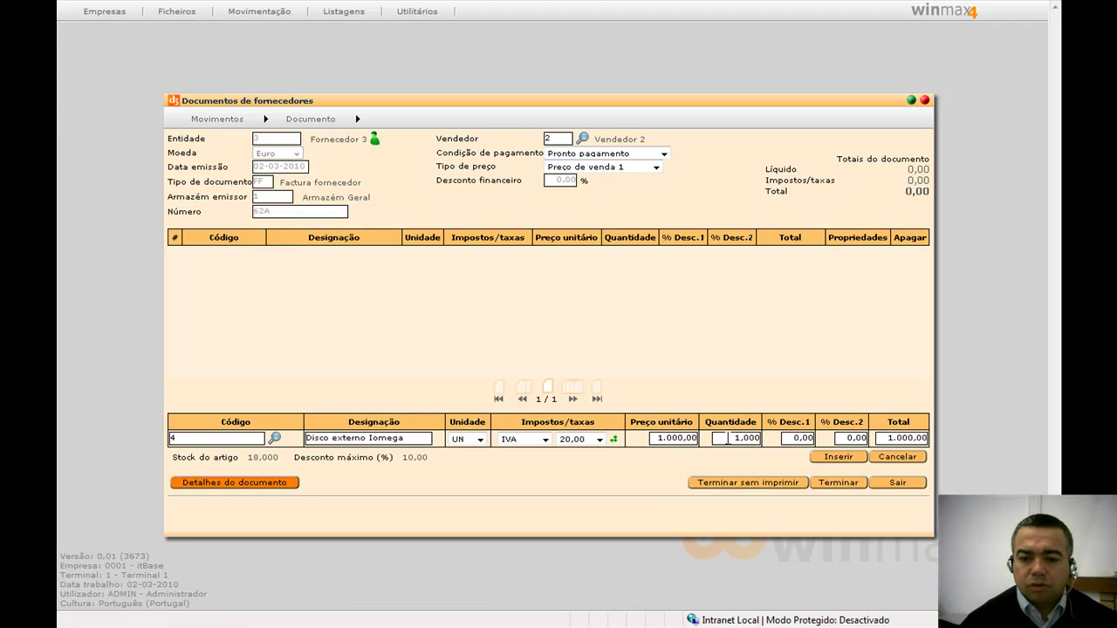
# Insert the Disco externo Iomega line with serial number 123456 and review the line's serial number.
pyautogui.click(840, 463)
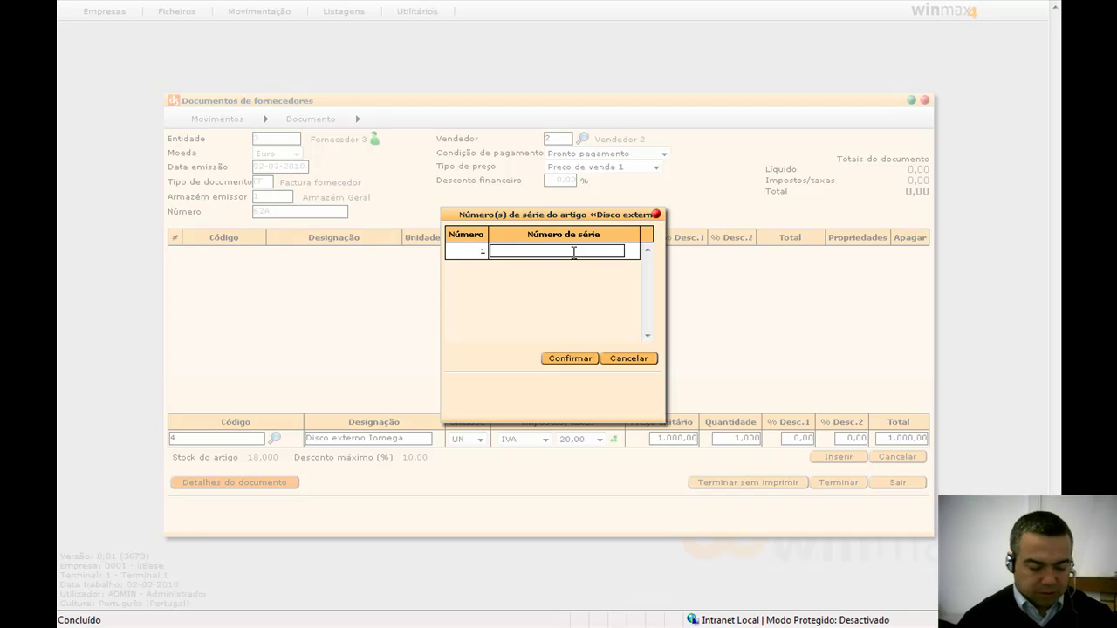
pyautogui.write('123456')
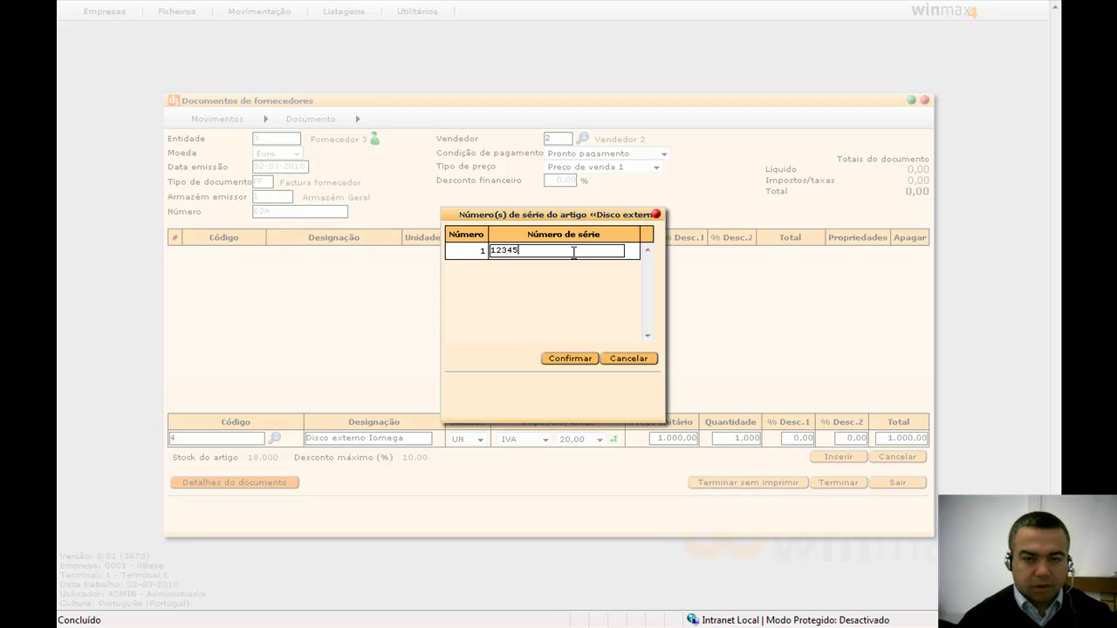
pyautogui.click(582, 362)
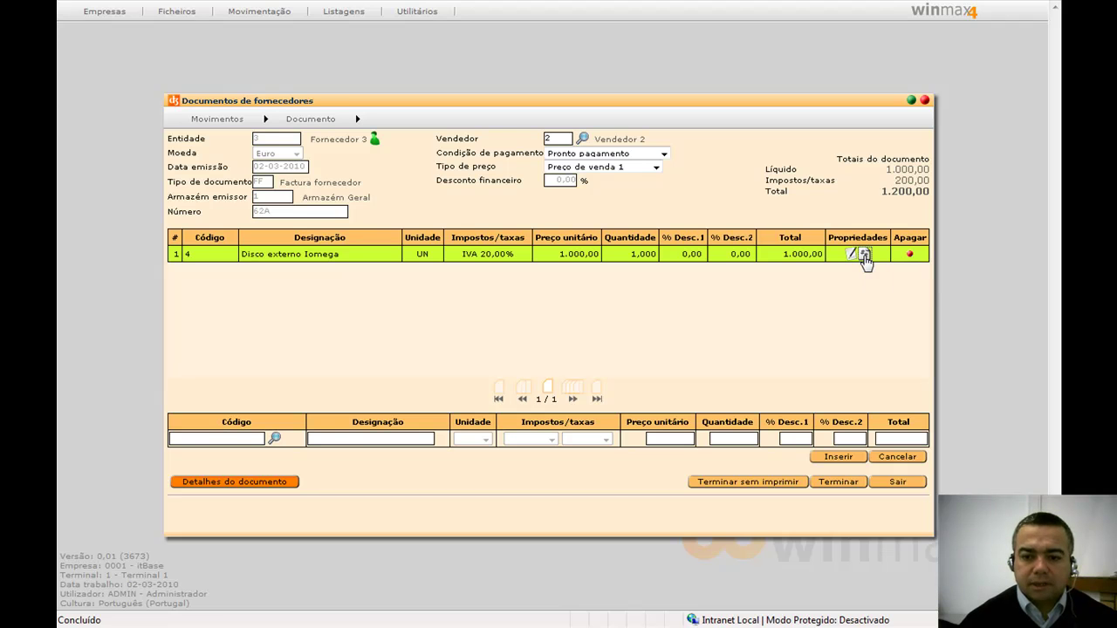
pyautogui.click(864, 256)
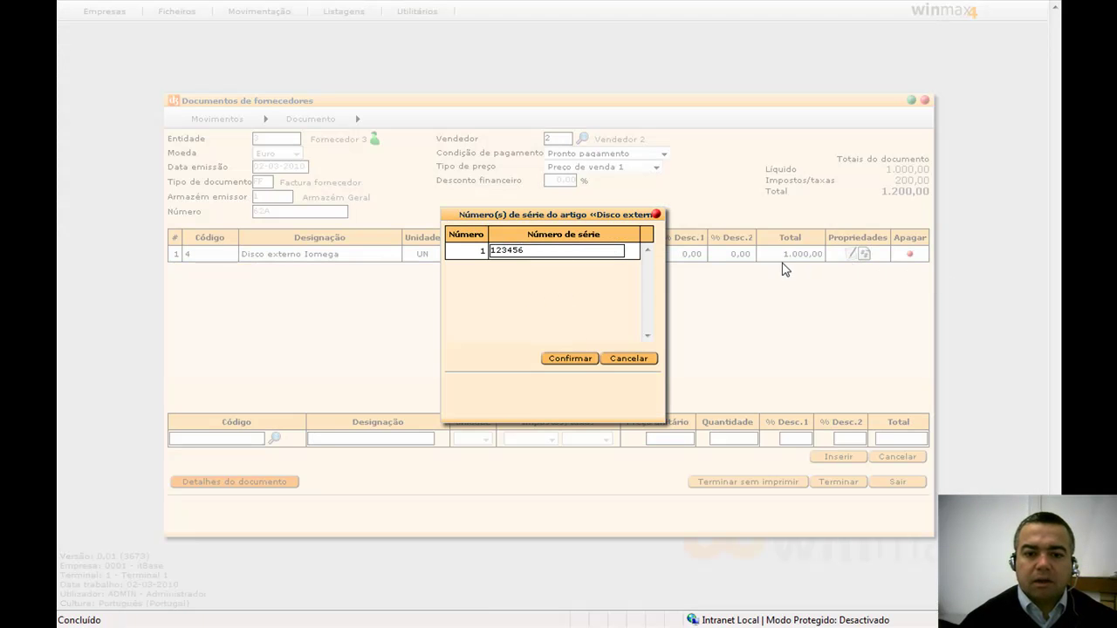
pyautogui.click(637, 361)
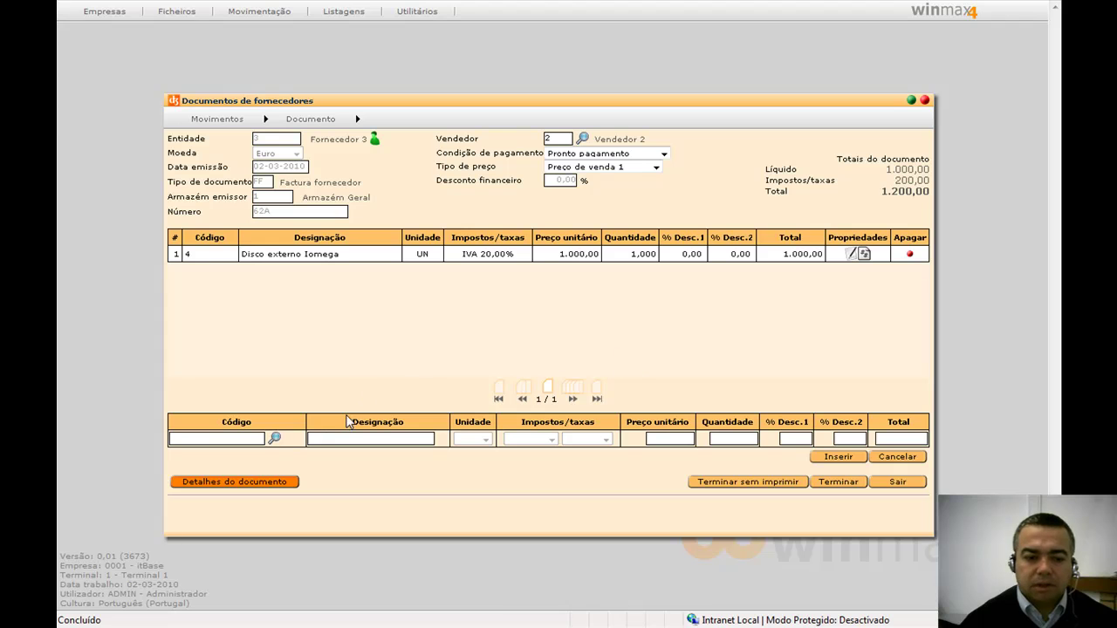
# Add article 11 as a second document line with its default values and view that line's serial number.
pyautogui.write('11')
pyautogui.press('Return')
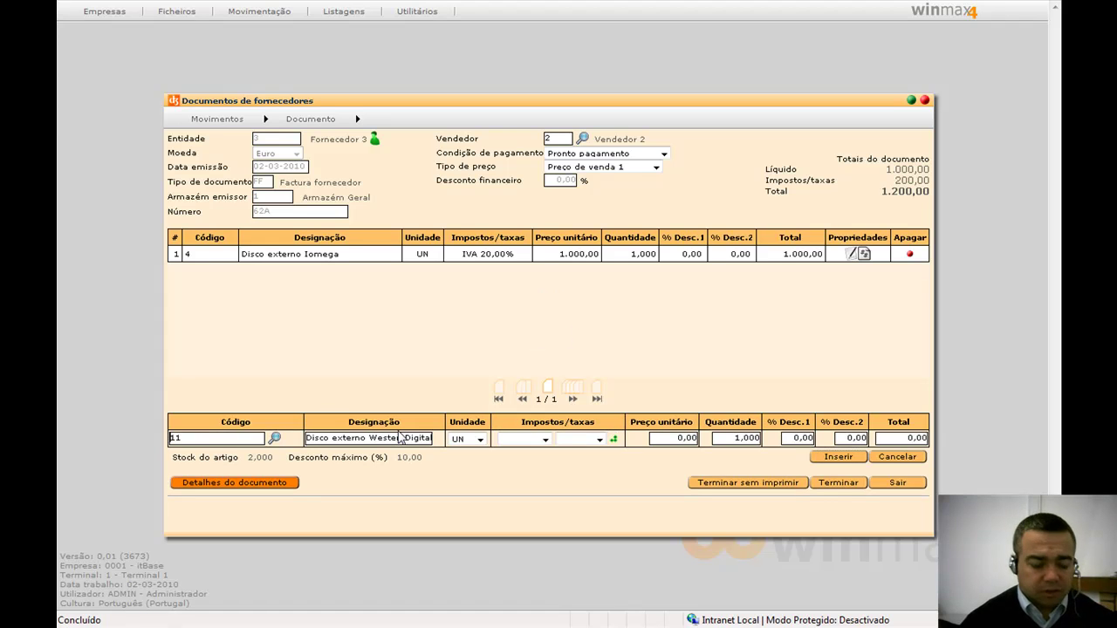
pyautogui.press('Tab')
pyautogui.press('Tab')
pyautogui.press('Tab')
pyautogui.press('Tab')
pyautogui.press('Tab')
pyautogui.press('Tab')
pyautogui.press('Tab')
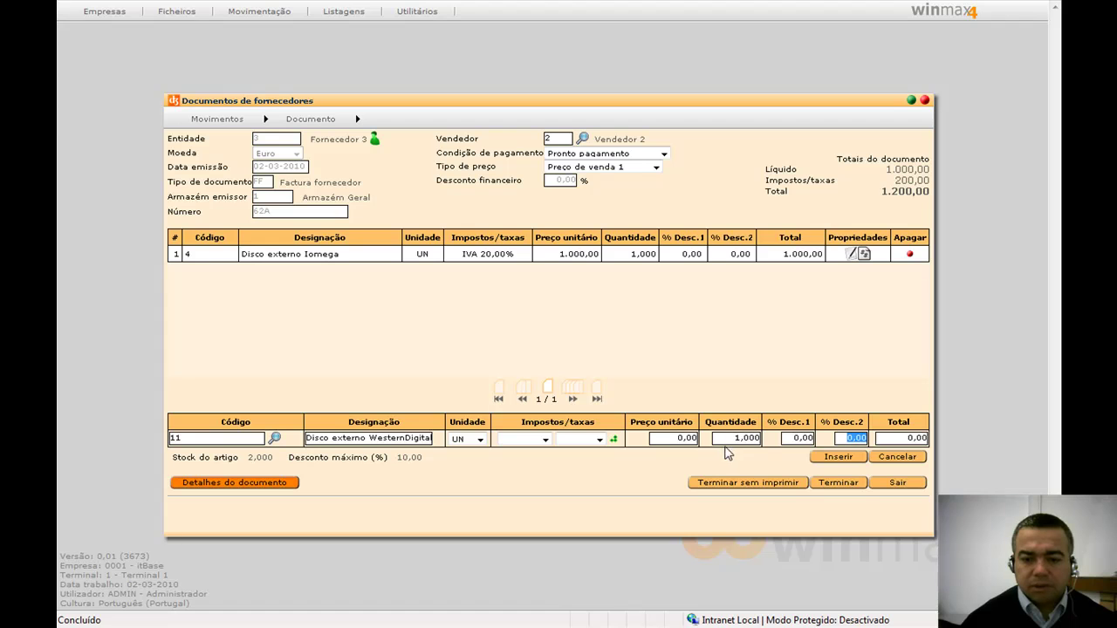
pyautogui.click(838, 459)
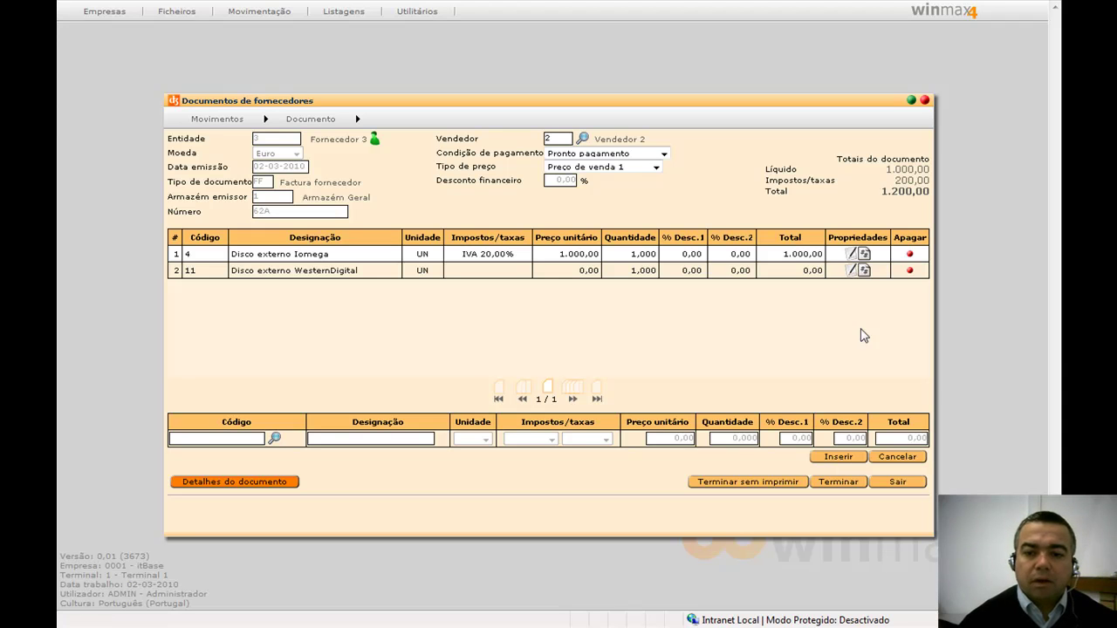
pyautogui.click(865, 273)
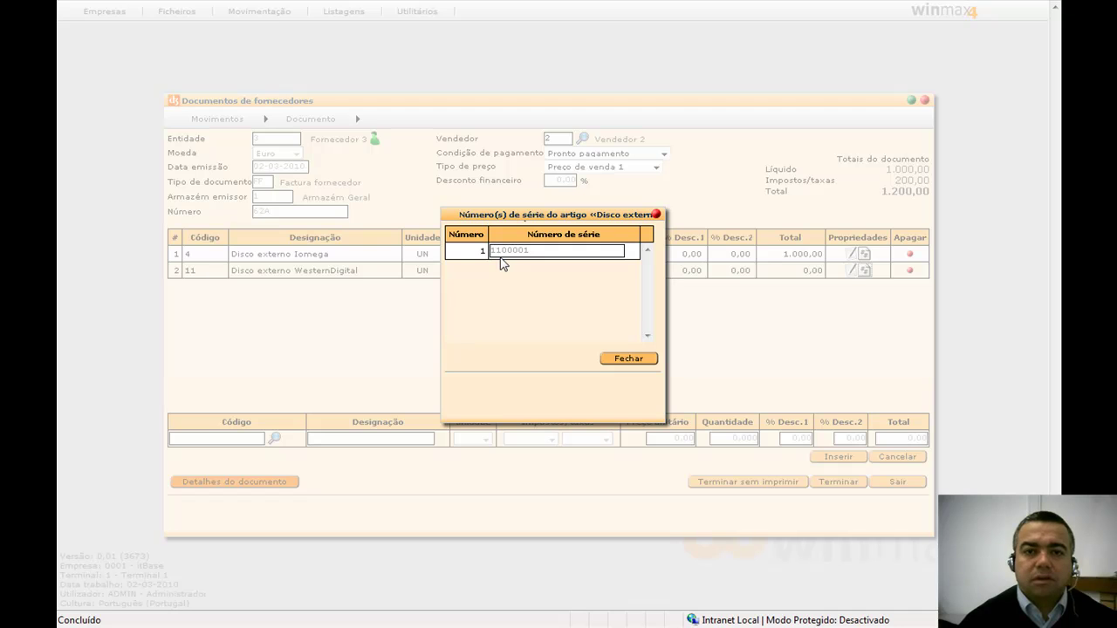
# Close the serial number view and submit article 12 (Café) as a new document line with its default price and quantity.
pyautogui.click(641, 360)
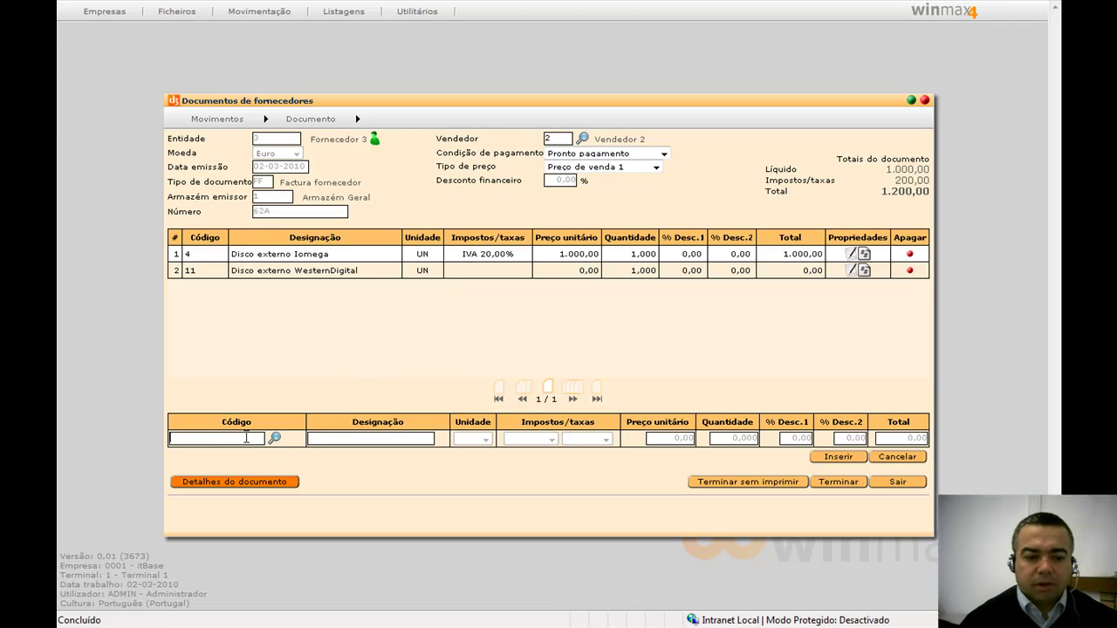
pyautogui.write('12')
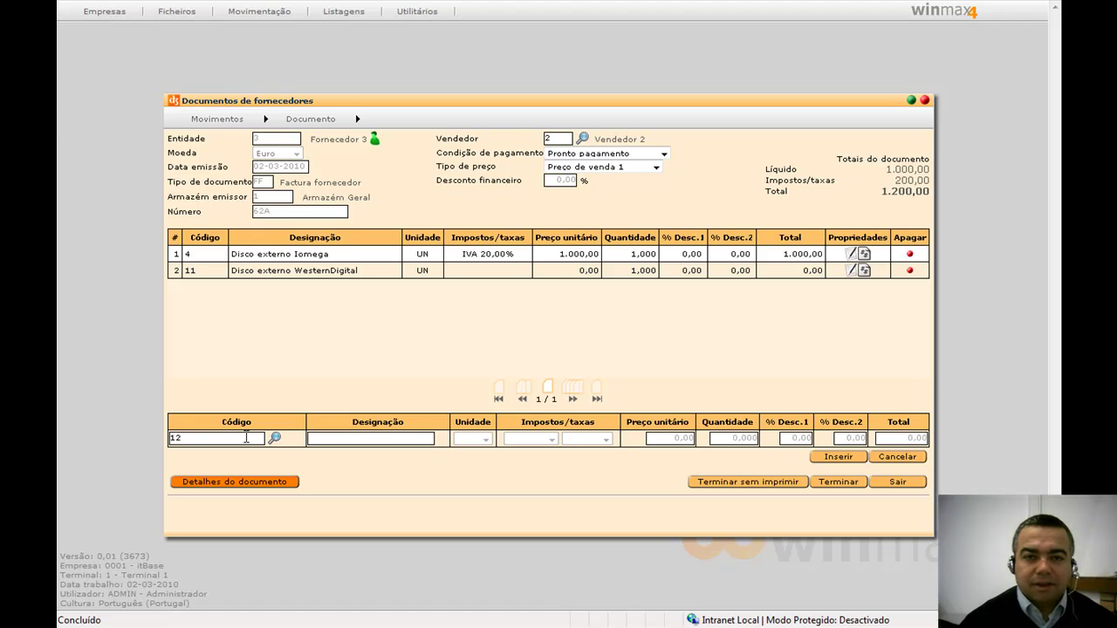
pyautogui.press('Tab')
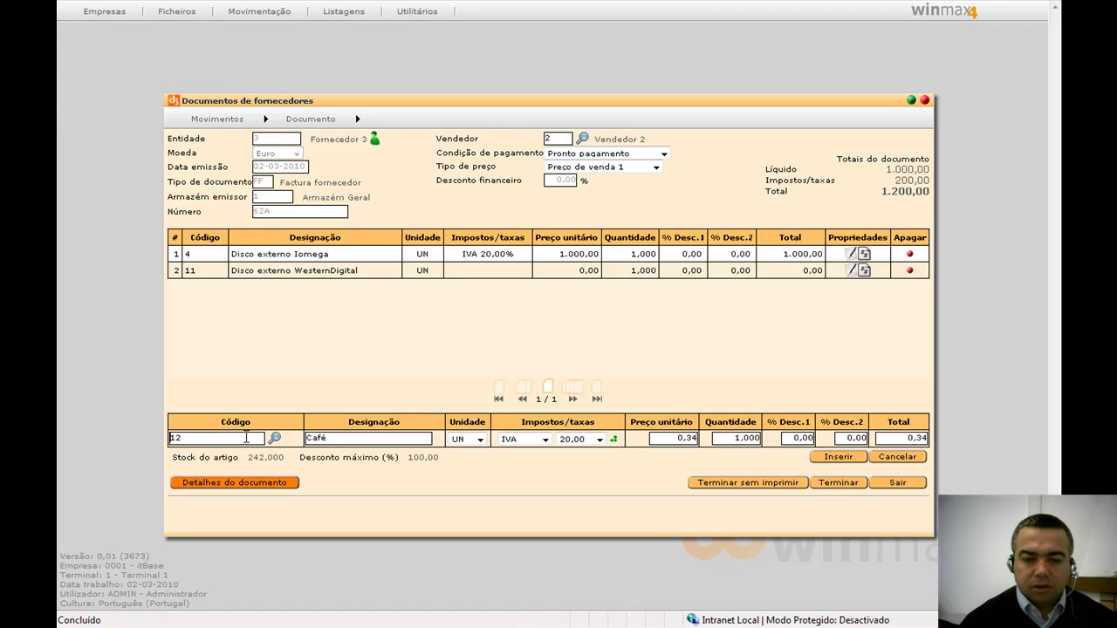
pyautogui.click(362, 436)
pyautogui.press('Tab')
pyautogui.press('Tab')
pyautogui.press('Tab')
pyautogui.press('Tab')
pyautogui.press('Tab')
pyautogui.press('Tab')
pyautogui.press('Tab')
pyautogui.press('Tab')
pyautogui.press('Tab')
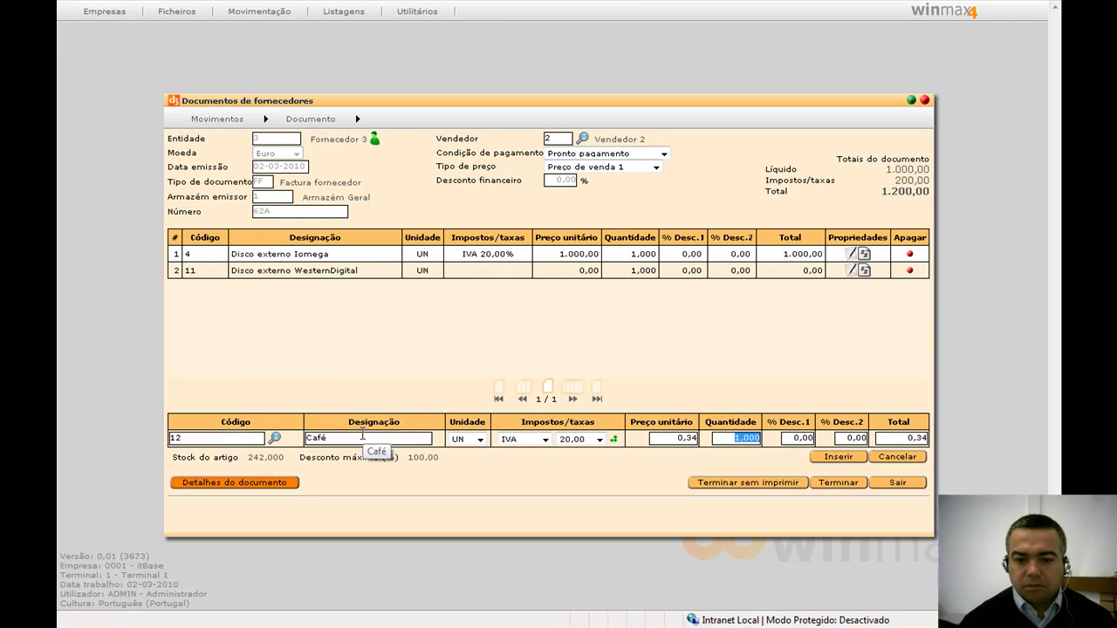
pyautogui.click(835, 463)
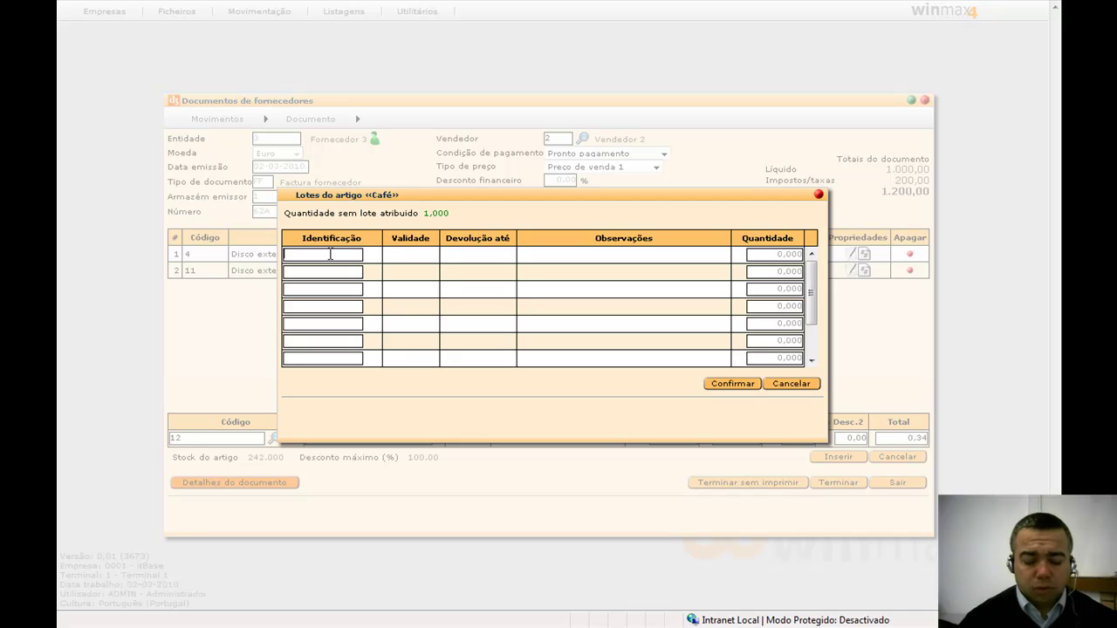
# Enter lot identification 0022010 for the Café article and agree to create it as a new lot.
pyautogui.write('002')
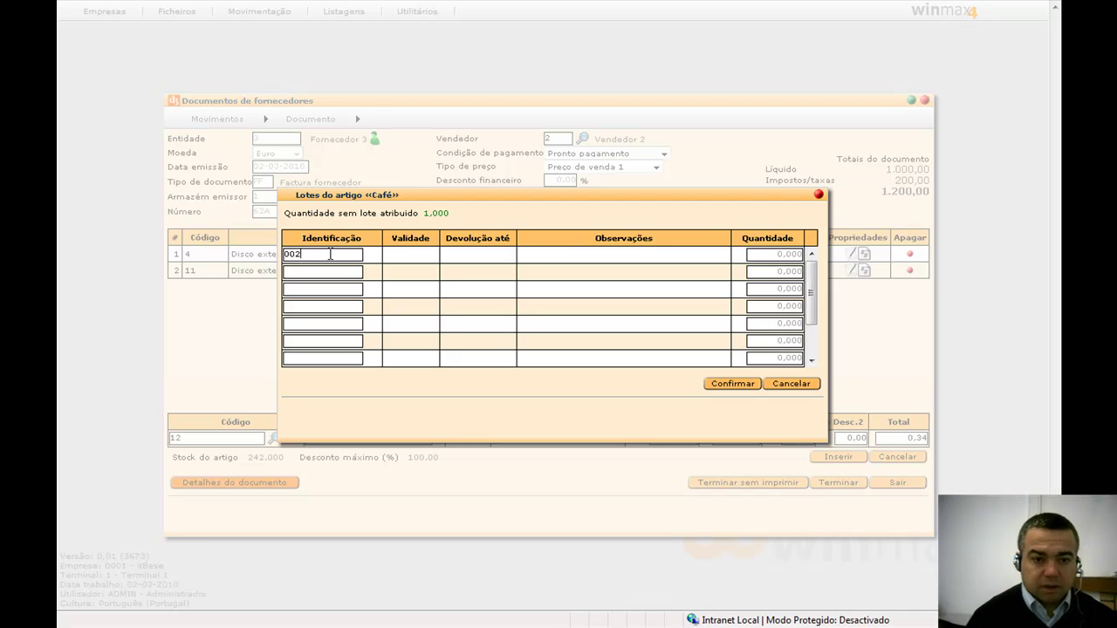
pyautogui.write('2010')
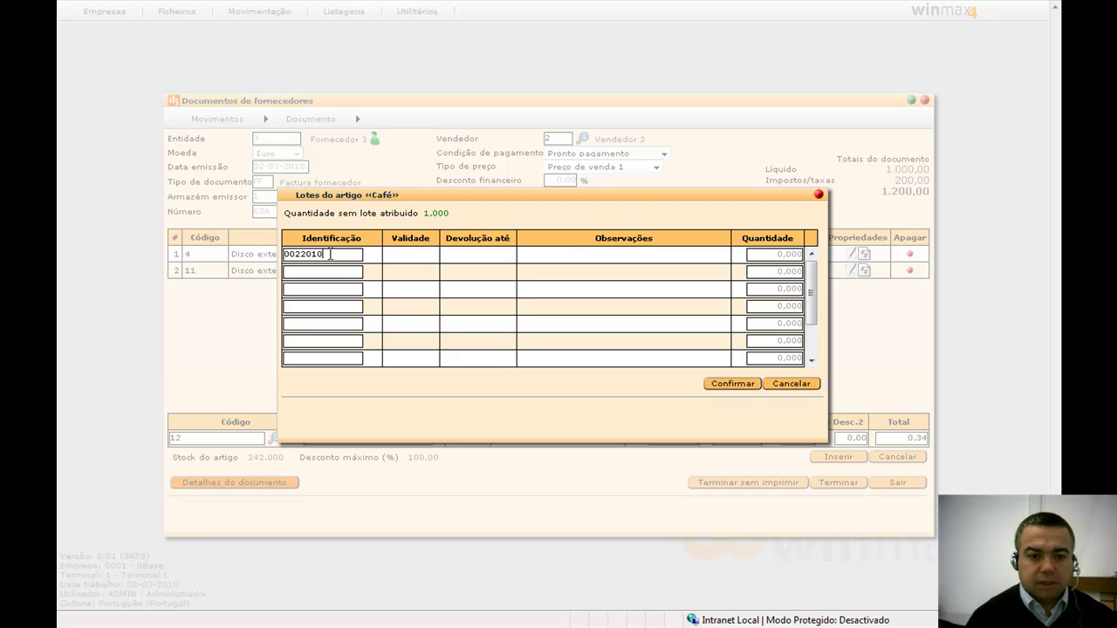
pyautogui.press('Return')
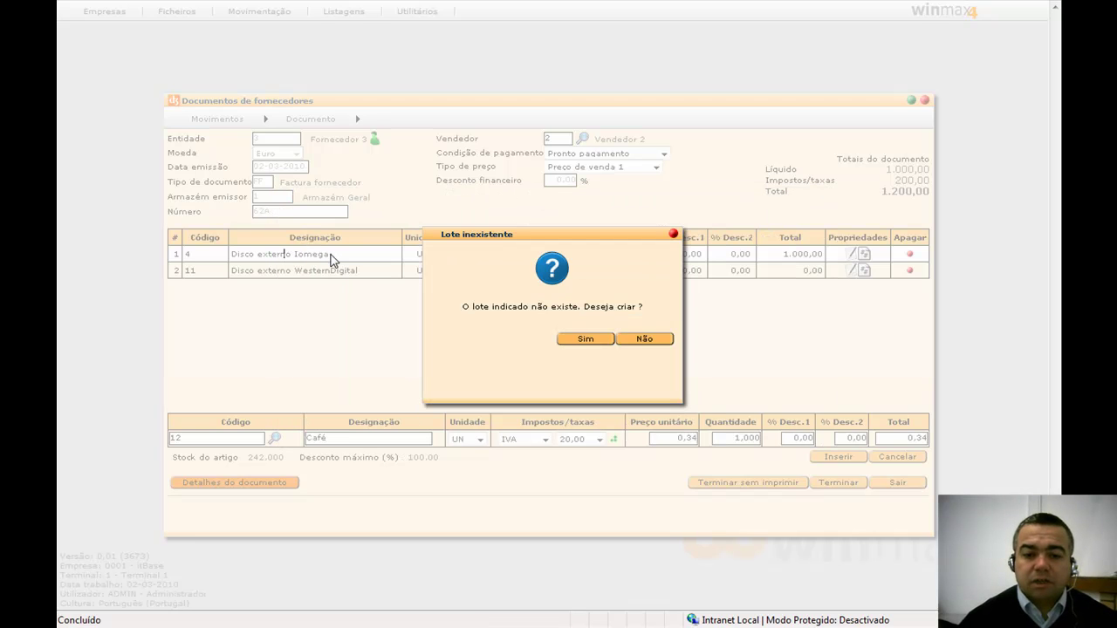
pyautogui.click(592, 341)
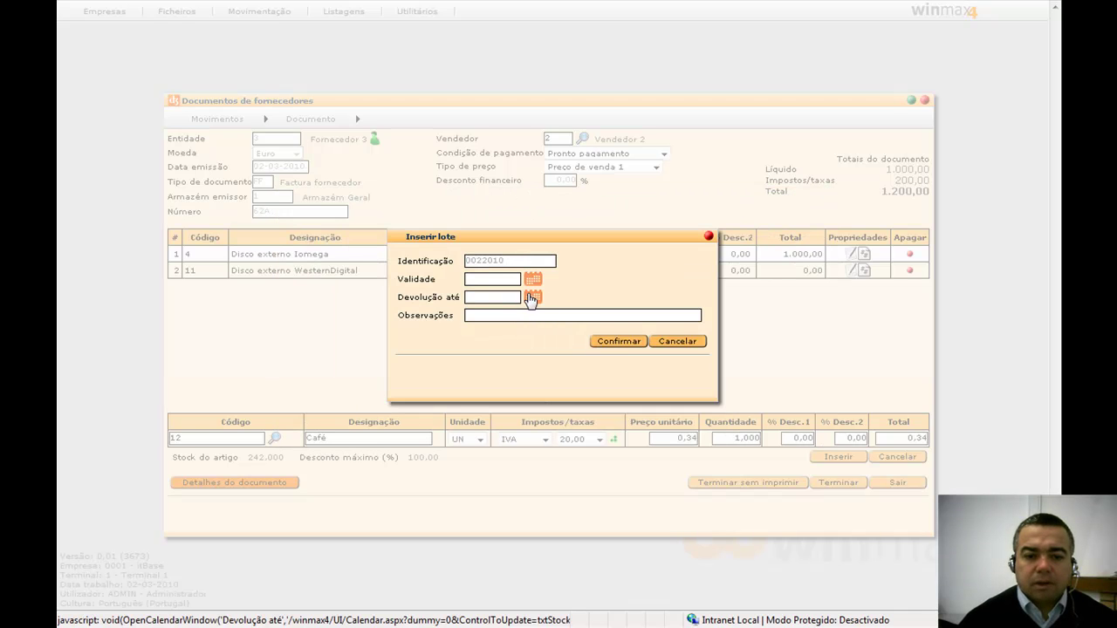
# Set the new lot's validity to 17-03-2011 and its return deadline to 20-03-2011, and confirm the lot.
pyautogui.click(532, 280)
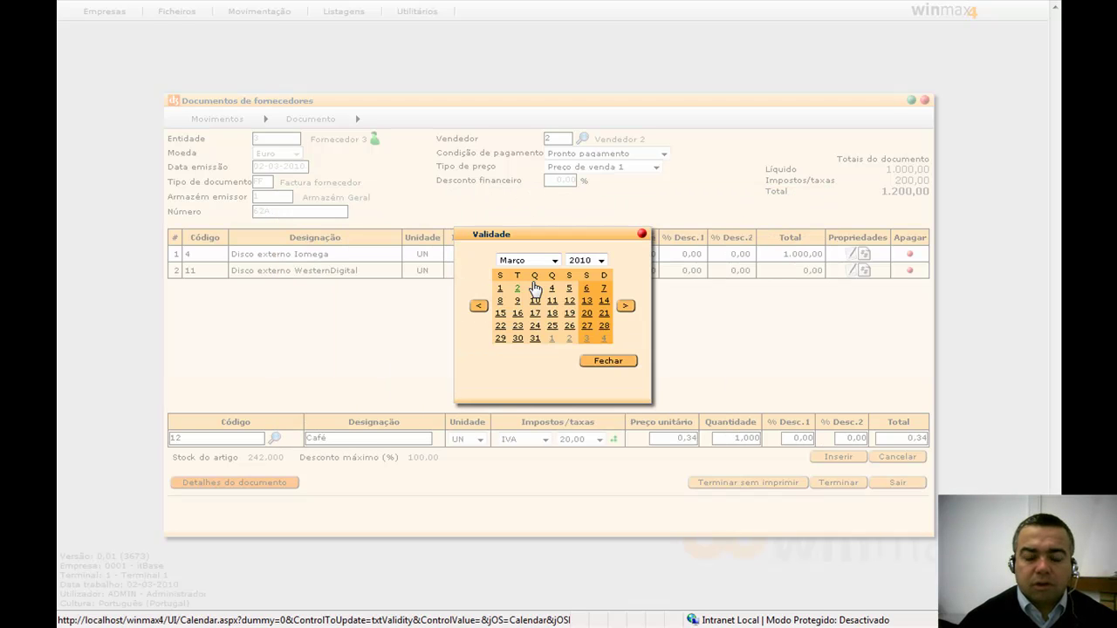
pyautogui.click(602, 260)
pyautogui.click(579, 375)
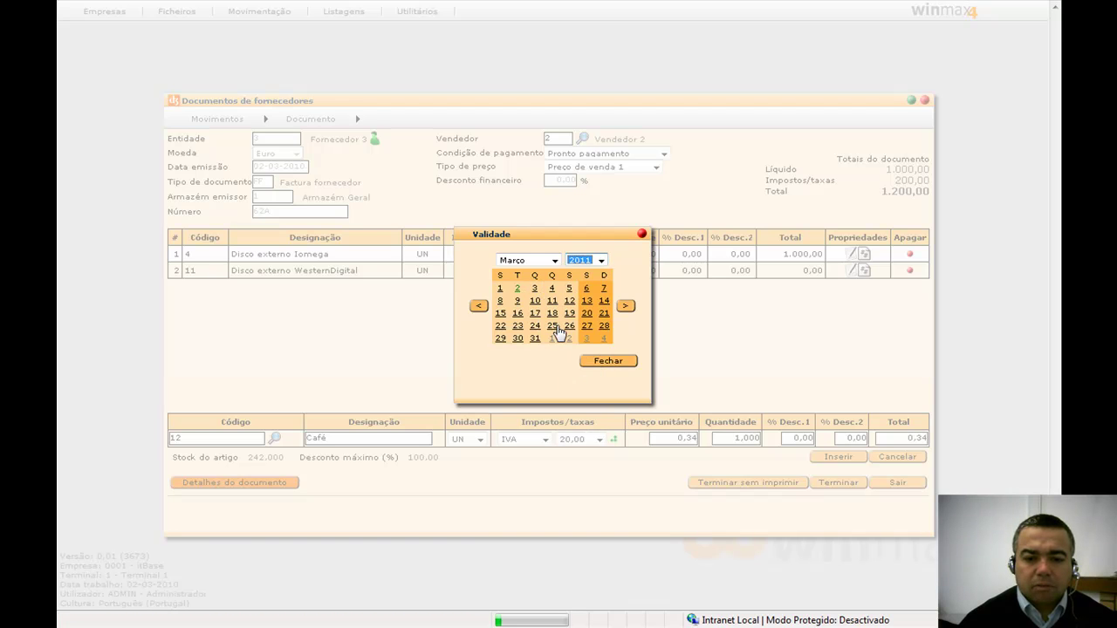
pyautogui.click(553, 316)
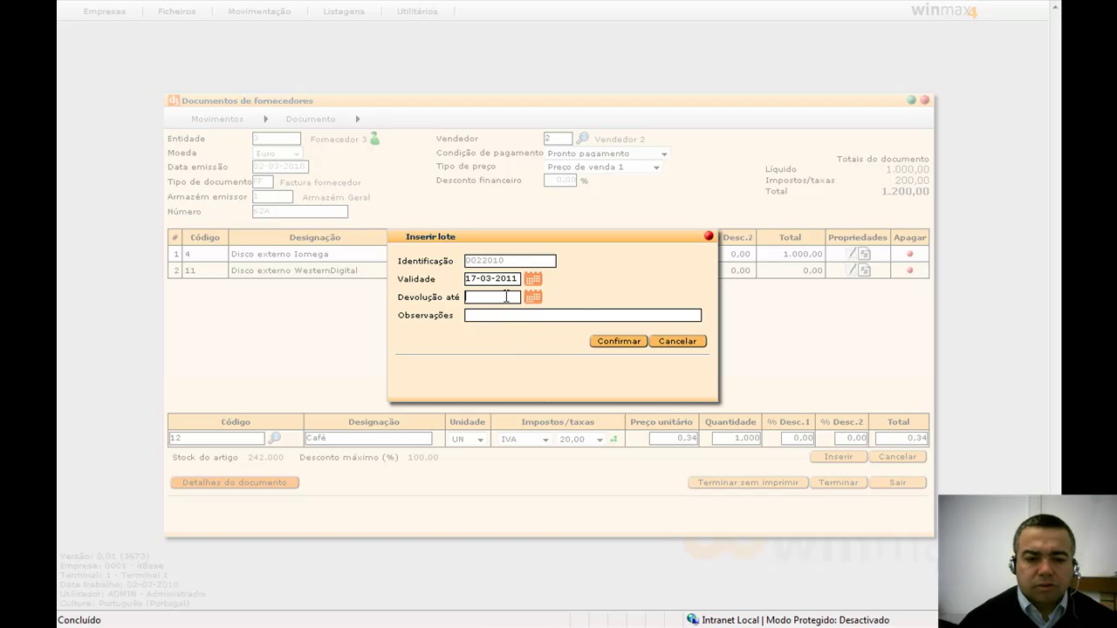
pyautogui.click(532, 297)
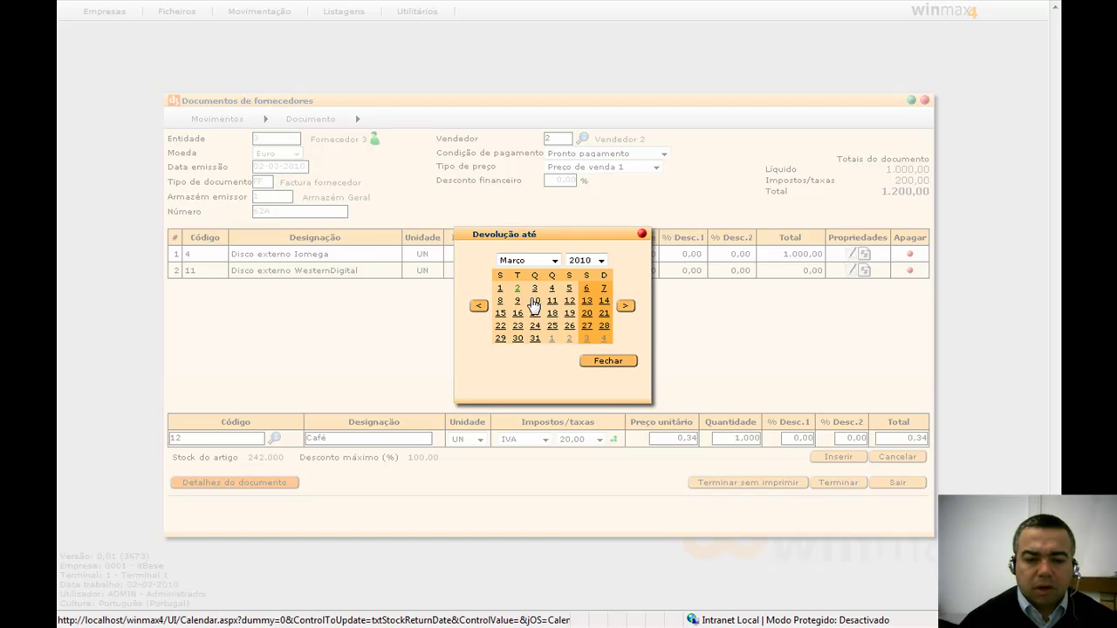
pyautogui.click(587, 260)
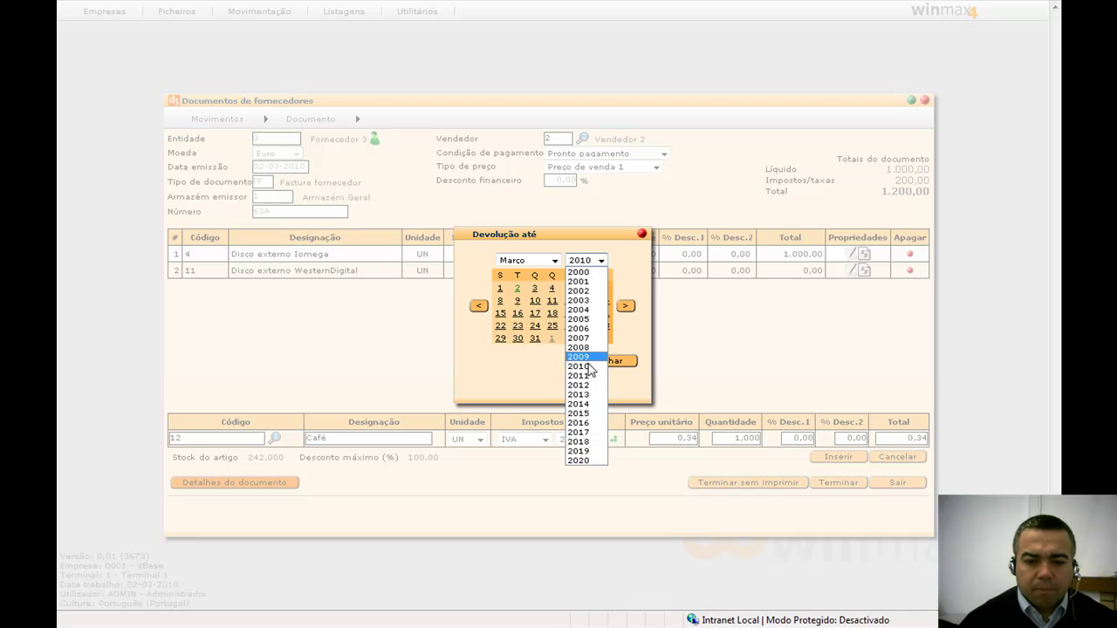
pyautogui.click(587, 377)
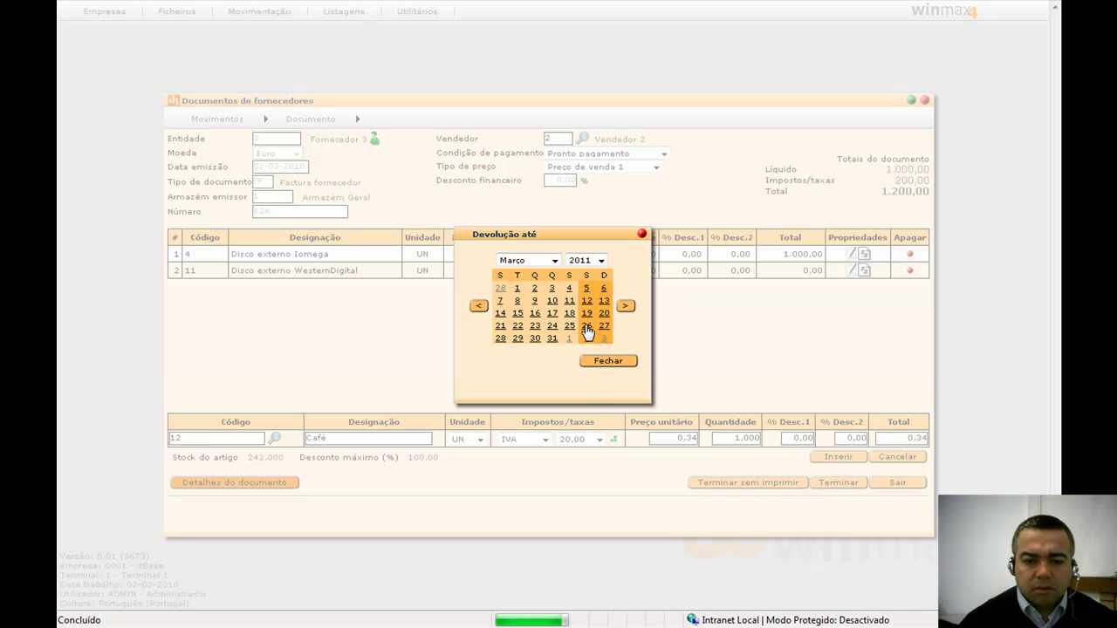
pyautogui.click(603, 314)
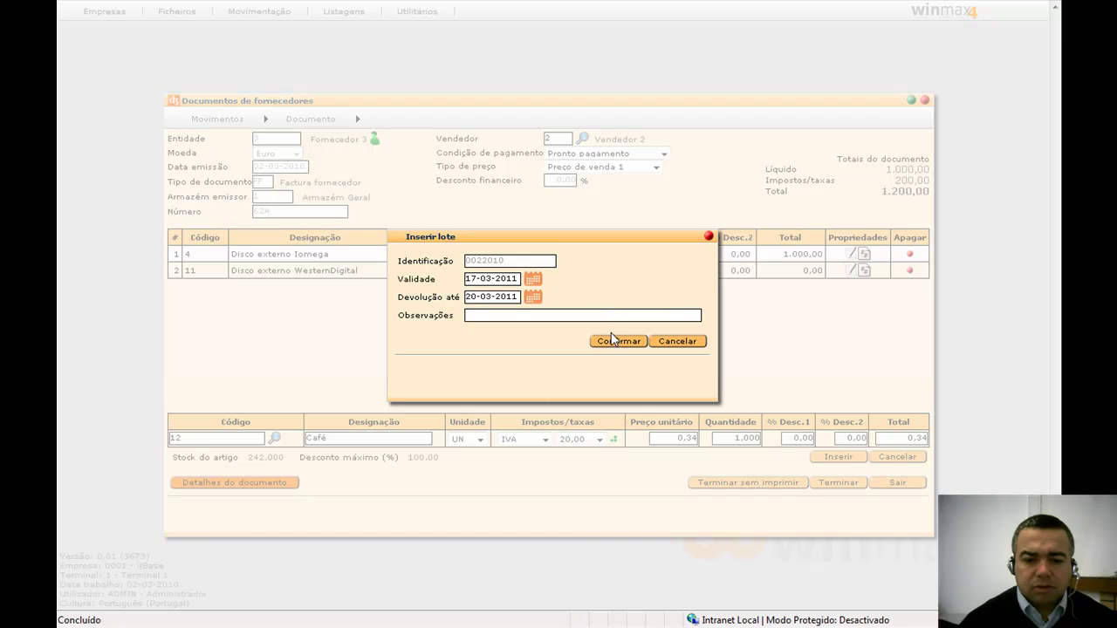
pyautogui.click(616, 342)
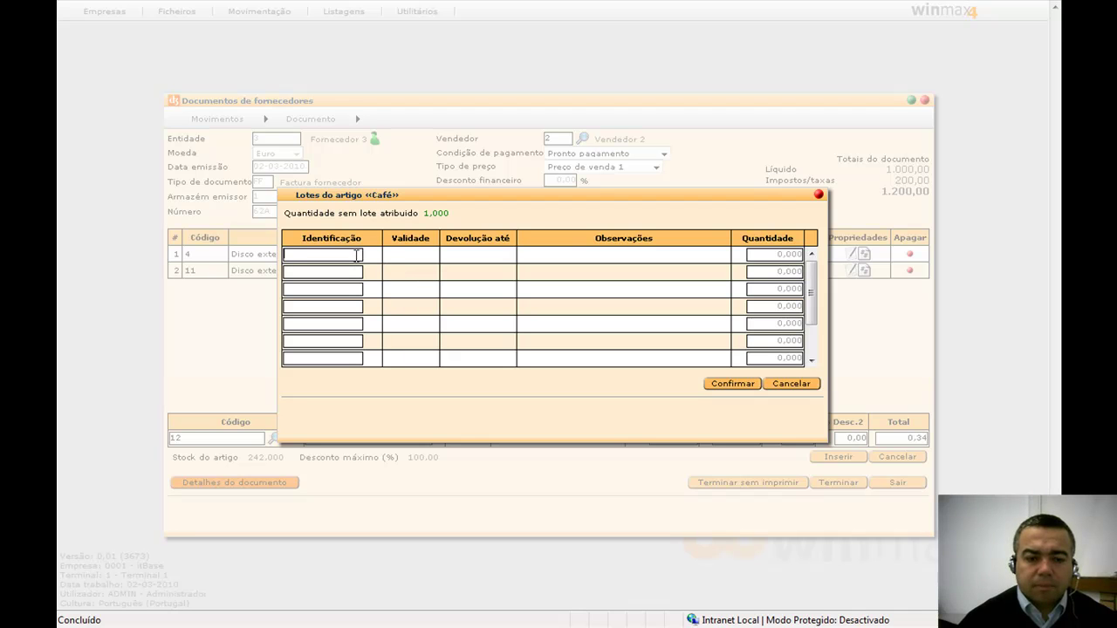
# Assign lot 0022010 with quantity 1 to the Café line and review the inserted line's lot.
pyautogui.write('002')
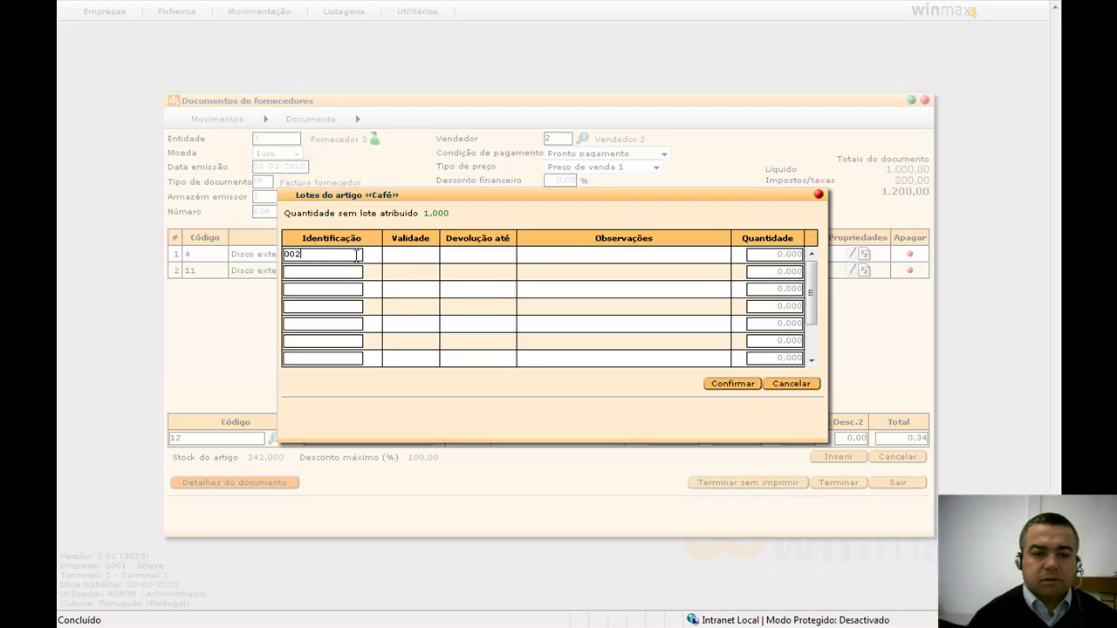
pyautogui.write('2010')
pyautogui.press('Return')
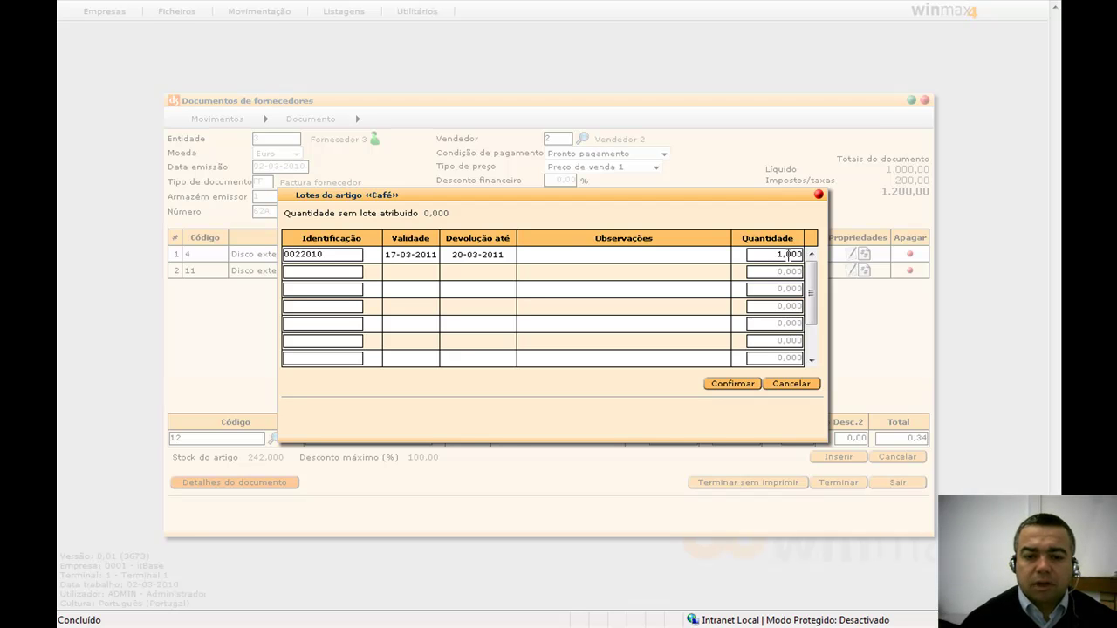
pyautogui.click(733, 385)
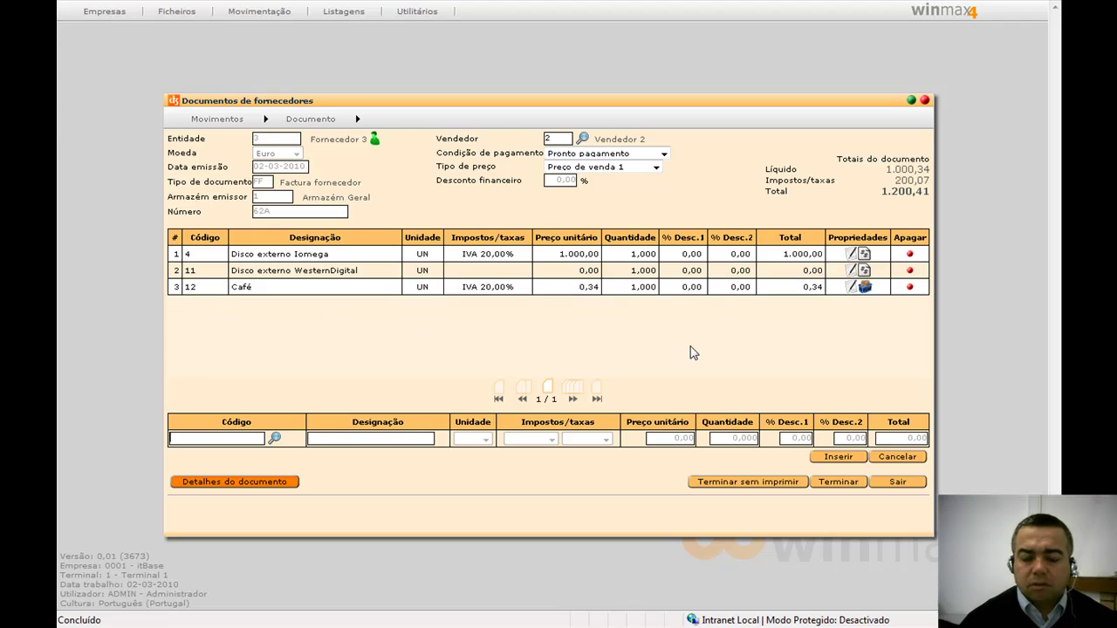
pyautogui.click(865, 289)
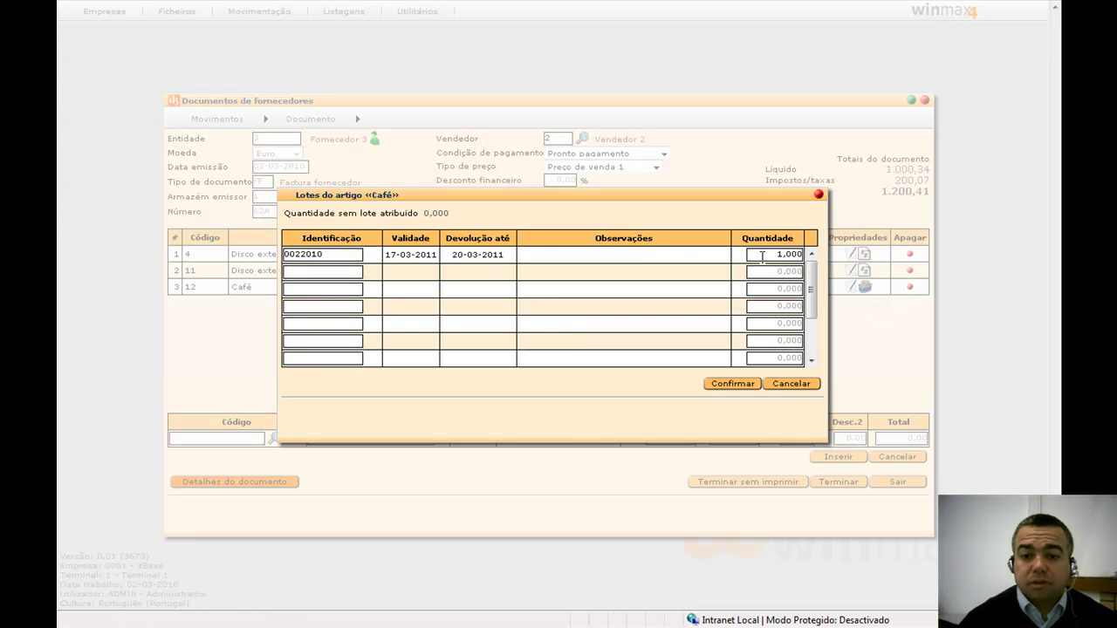
pyautogui.click(807, 385)
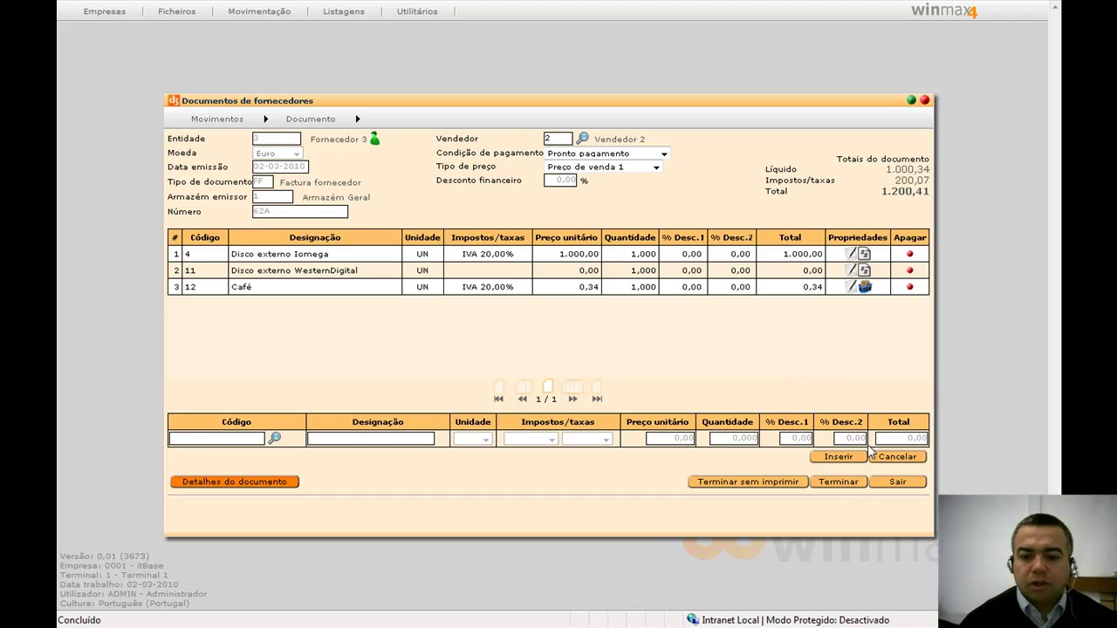
# Finish the supplier invoice with the Pré-visualizar print option and the default shipping details, and confirm its values.
pyautogui.click(839, 483)
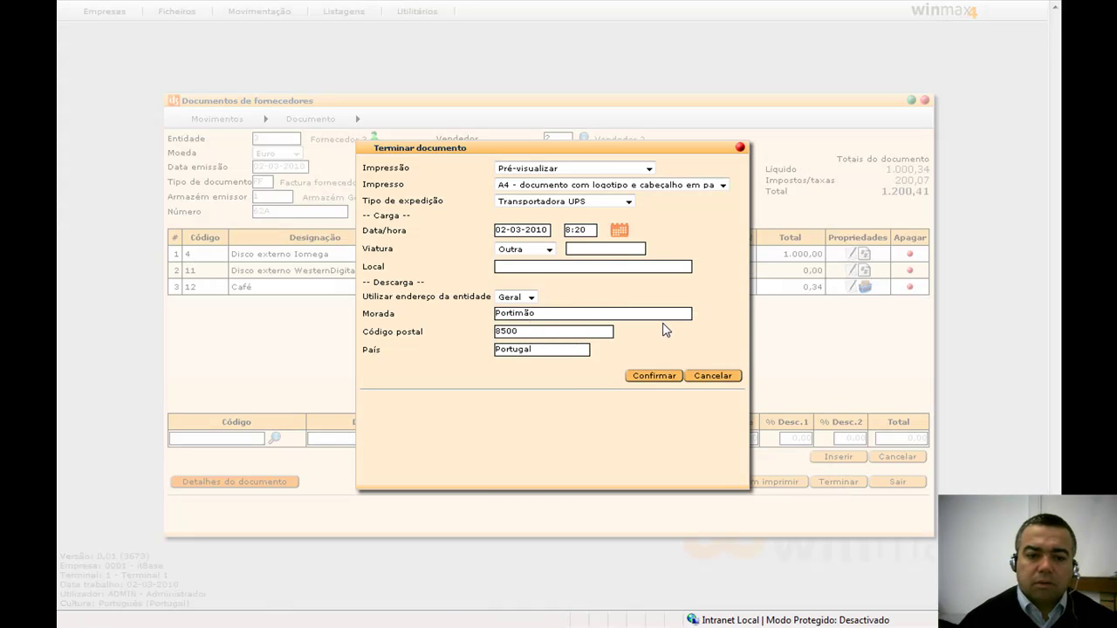
pyautogui.click(656, 380)
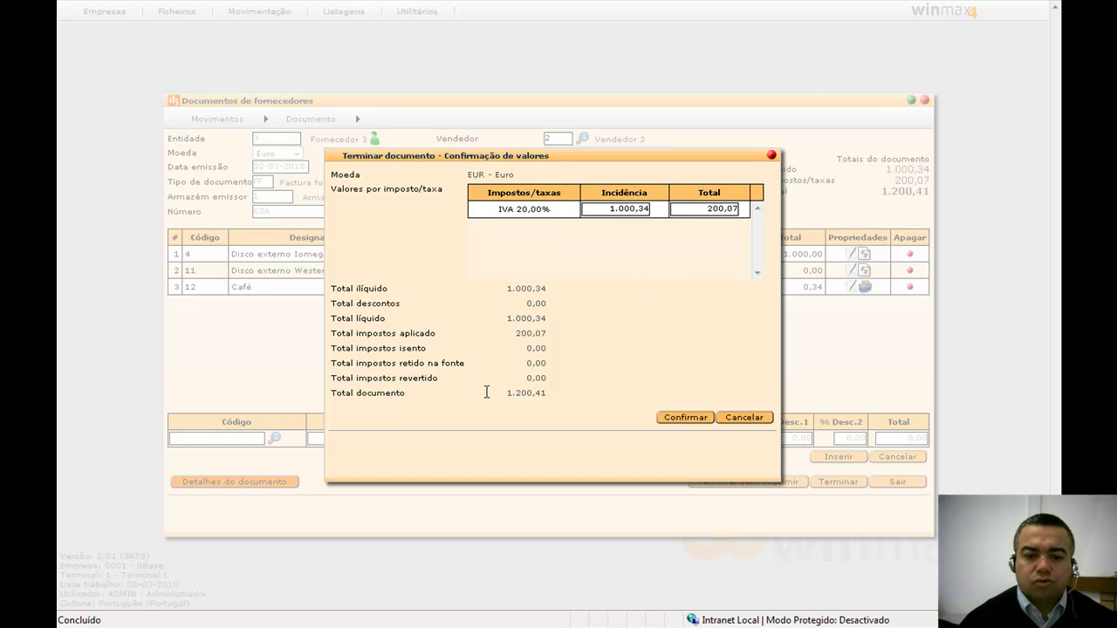
pyautogui.click(686, 419)
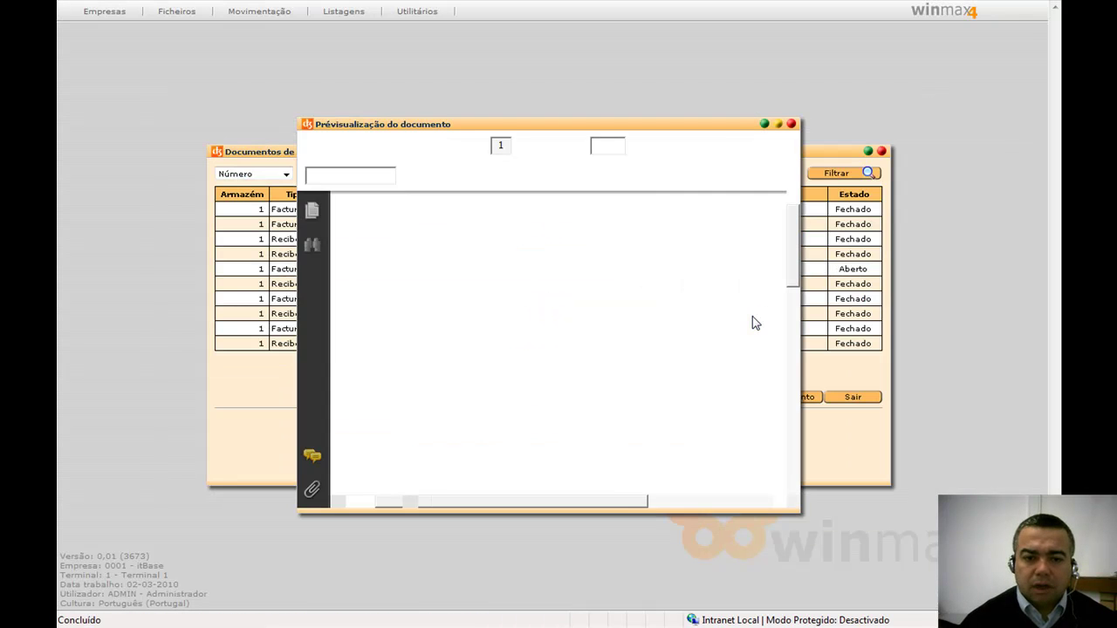
# Maximize the invoice preview to check its lines, and close both the preview and the supplier documents list.
pyautogui.click(779, 125)
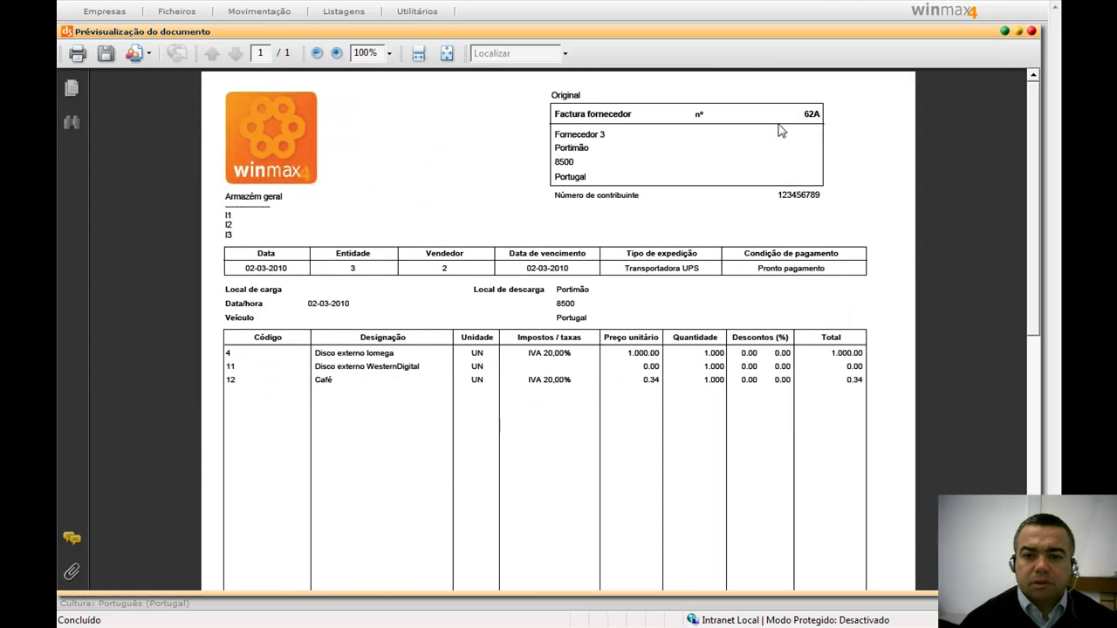
pyautogui.click(1032, 30)
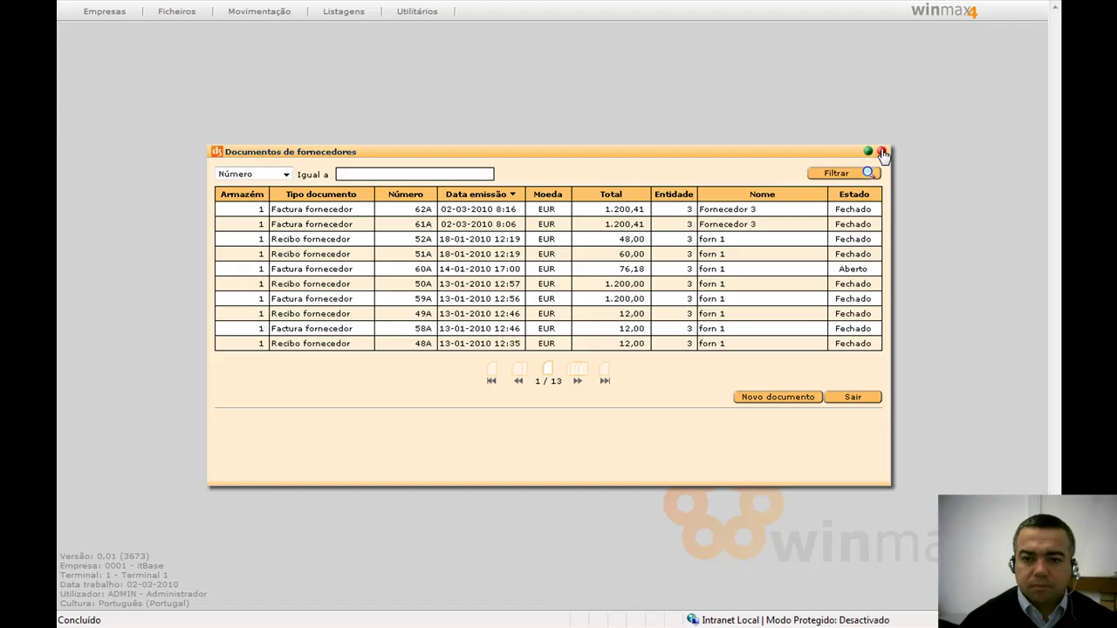
pyautogui.click(883, 151)
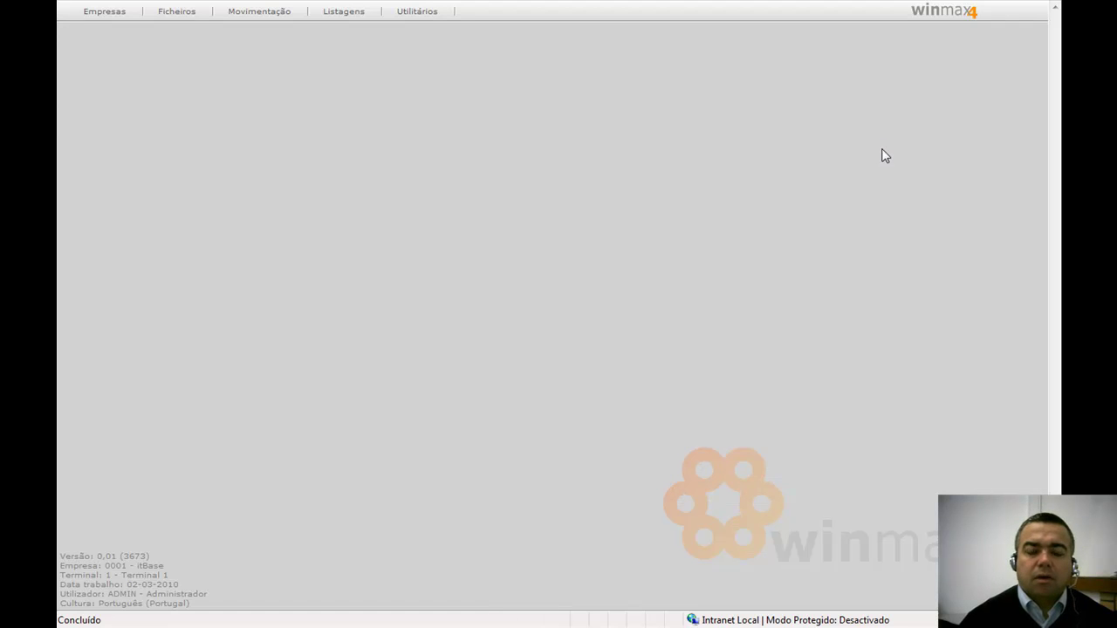